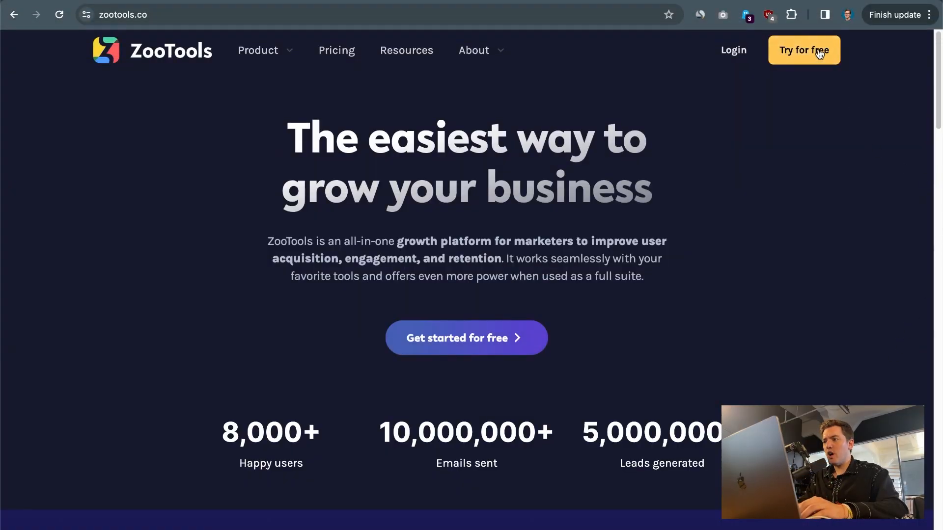
# Open the zootools list in ZooTools and show its transactional emails.
pyautogui.click(819, 52)
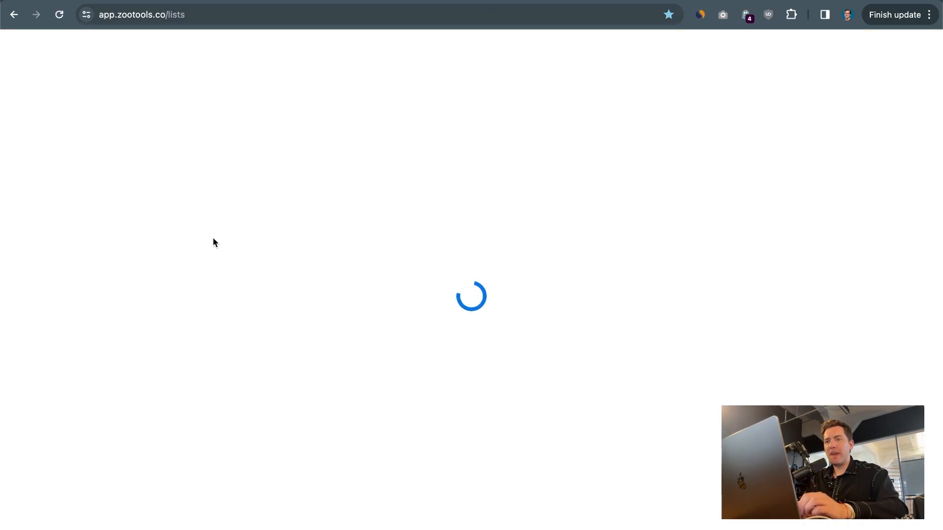
pyautogui.click(197, 192)
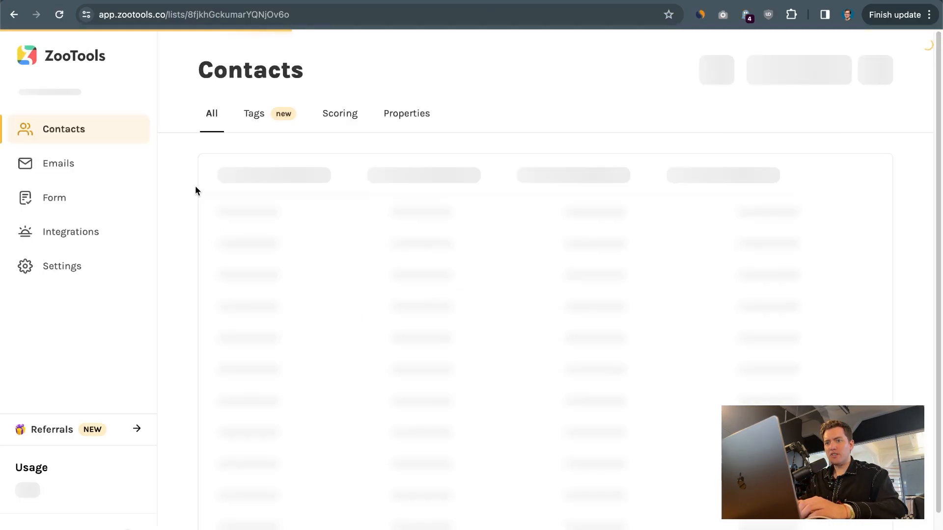
pyautogui.click(73, 167)
pyautogui.click(364, 117)
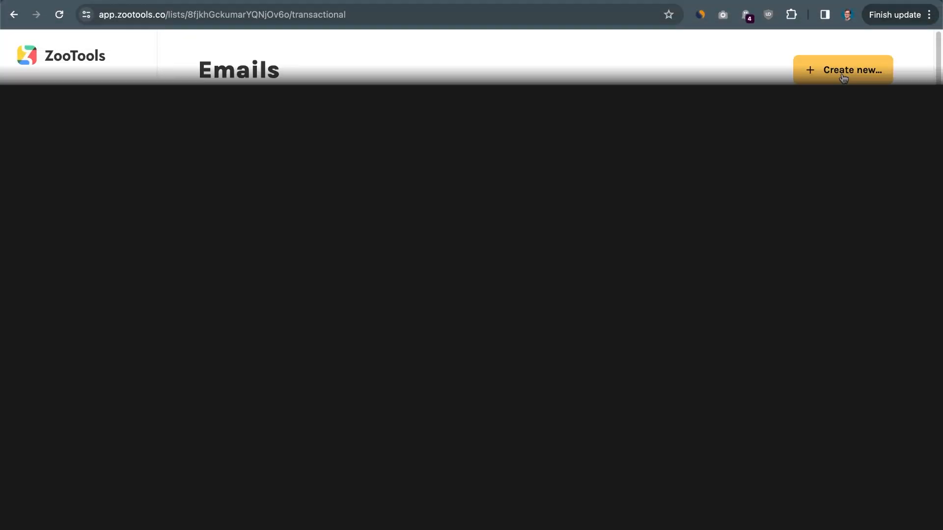
# Start a new transactional email named order-confirmation and bring up the template library.
pyautogui.click(845, 77)
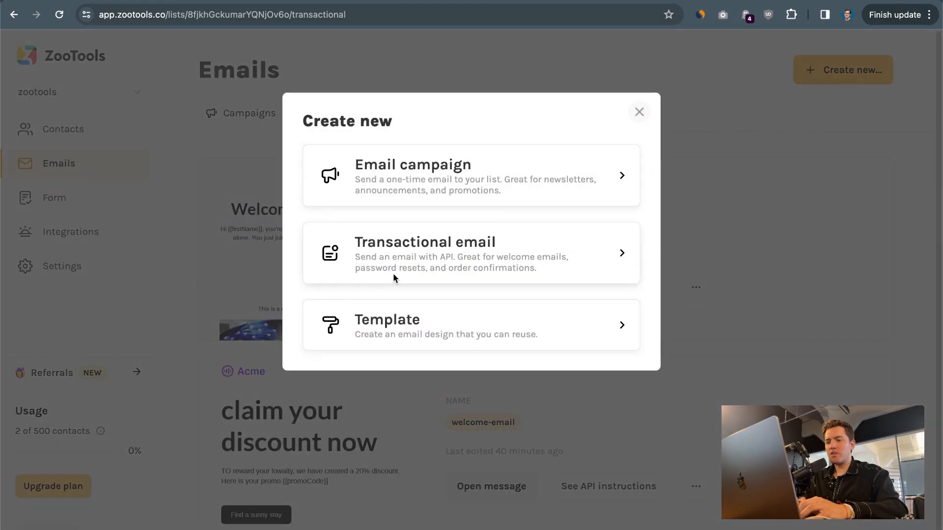
pyautogui.click(421, 262)
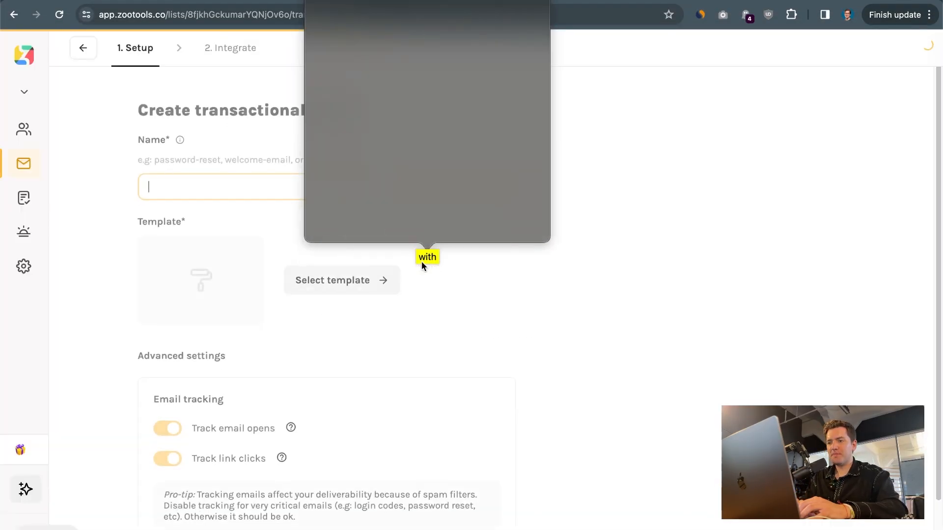
pyautogui.write('order-confirmation')
pyautogui.press('super+a')
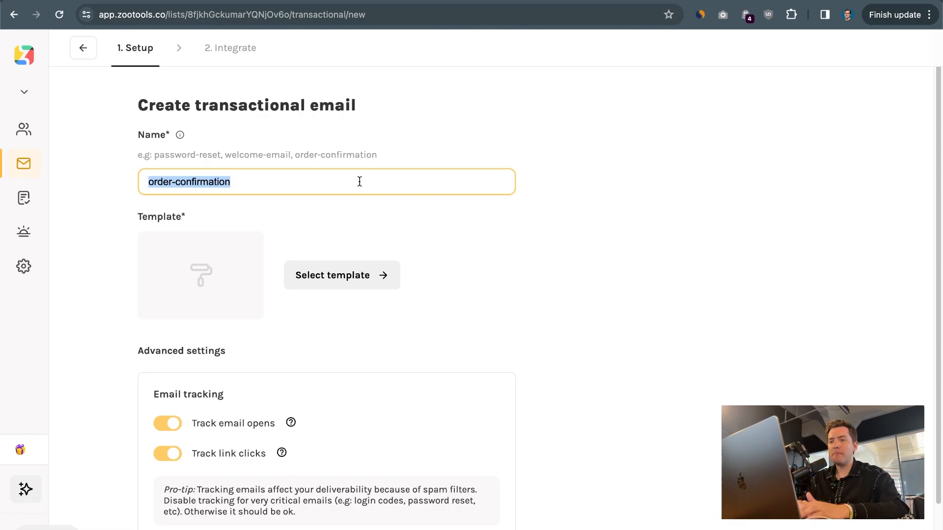
pyautogui.click(365, 284)
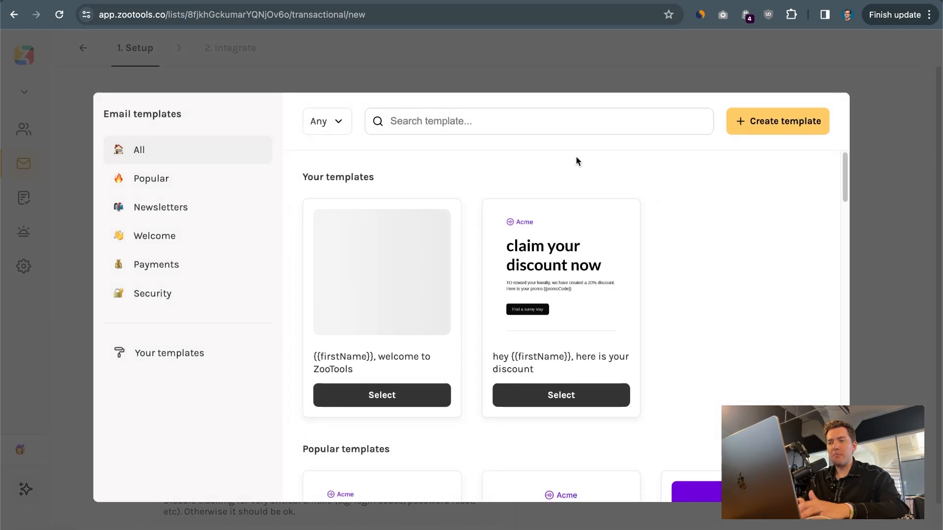
# Choose the Top travel 2 picks for 2024 template and highlight the tracking options.
pyautogui.scroll(-10, 575, 155)
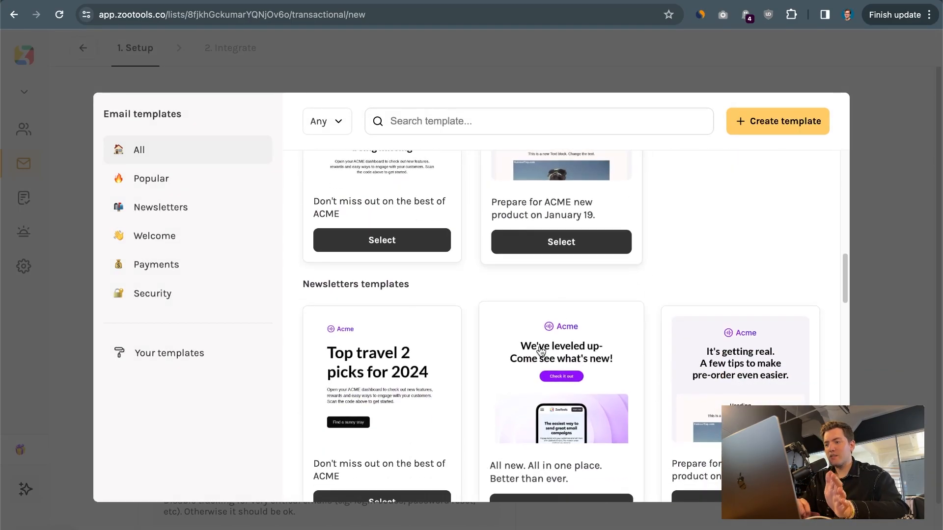
pyautogui.click(401, 404)
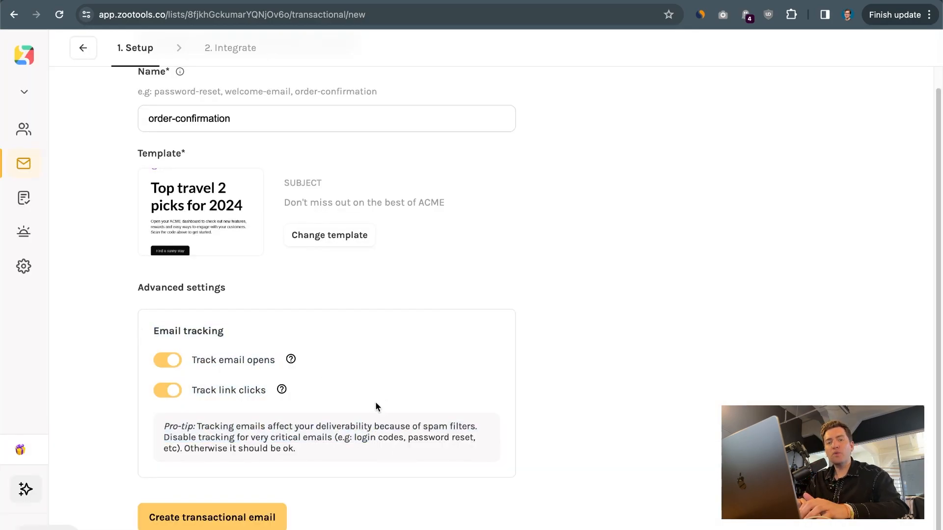
pyautogui.moveTo(334, 363); pyautogui.dragTo(296, 276)
pyautogui.click(273, 320)
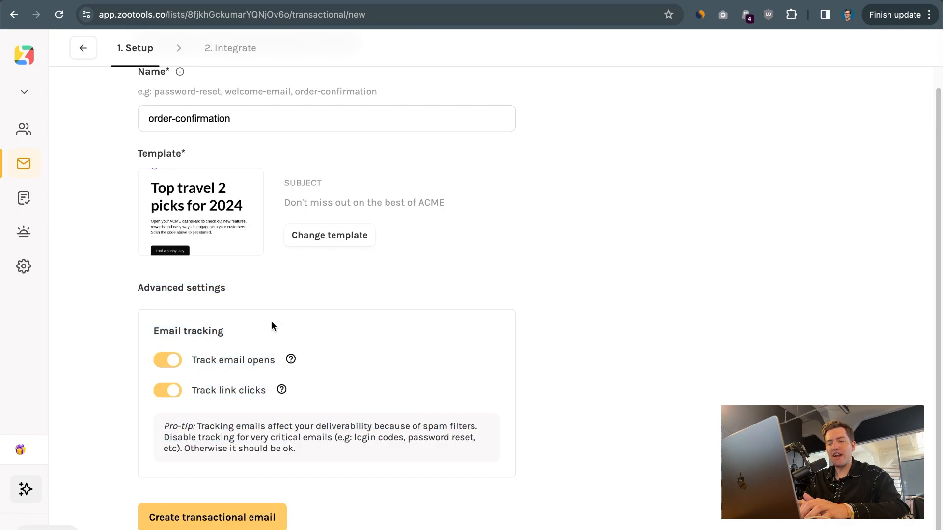
pyautogui.moveTo(150, 329); pyautogui.dragTo(410, 415)
pyautogui.click(410, 414)
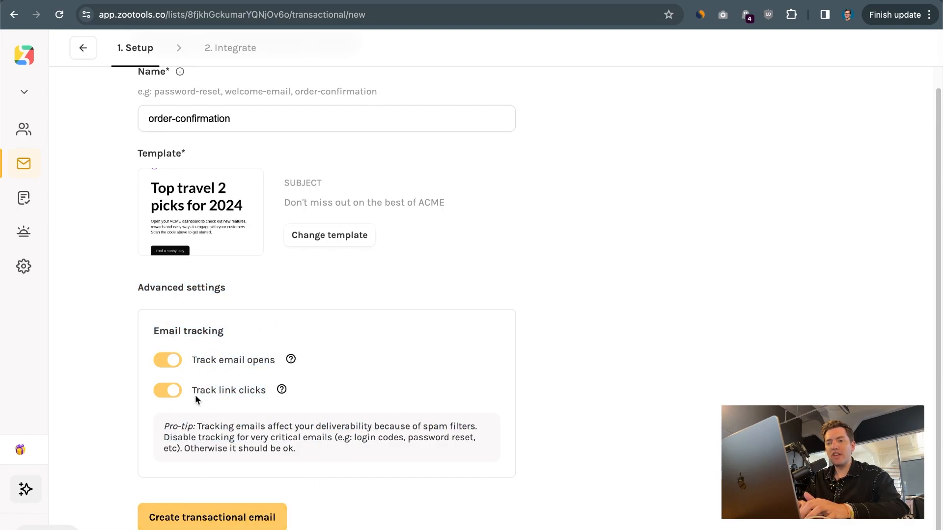
# Toggle open and click tracking off and back on, then create the transactional email.
pyautogui.click(168, 391)
pyautogui.click(169, 362)
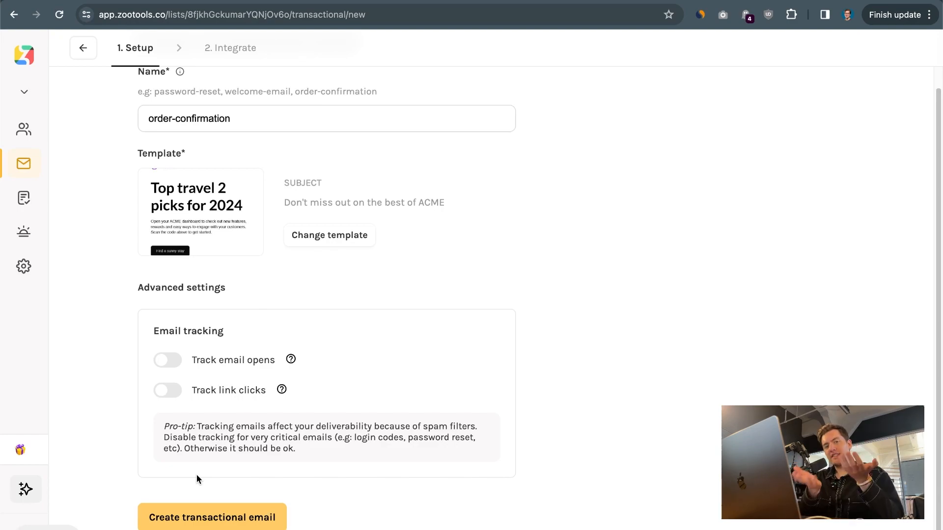
pyautogui.click(167, 391)
pyautogui.click(170, 363)
pyautogui.click(206, 517)
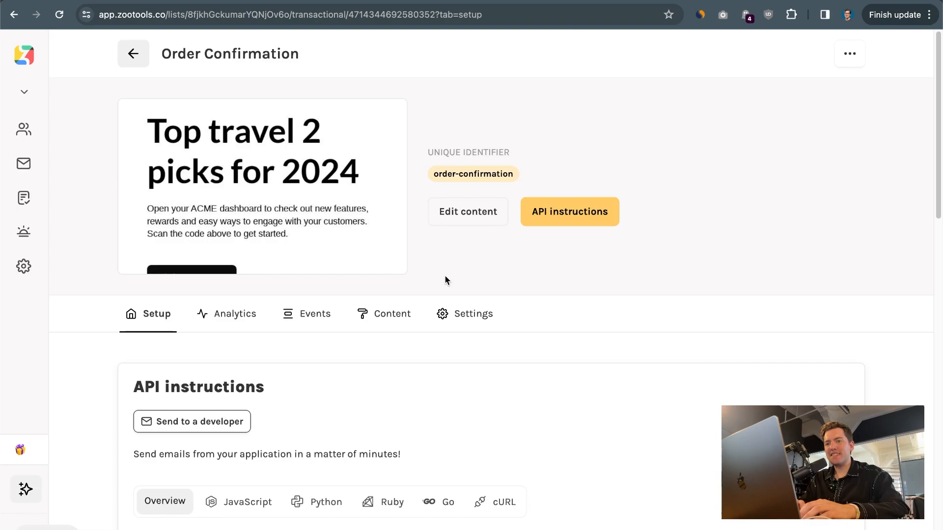
# Change the email subject to 'Order confirmation #{{orderId}}' and save it.
pyautogui.click(259, 183)
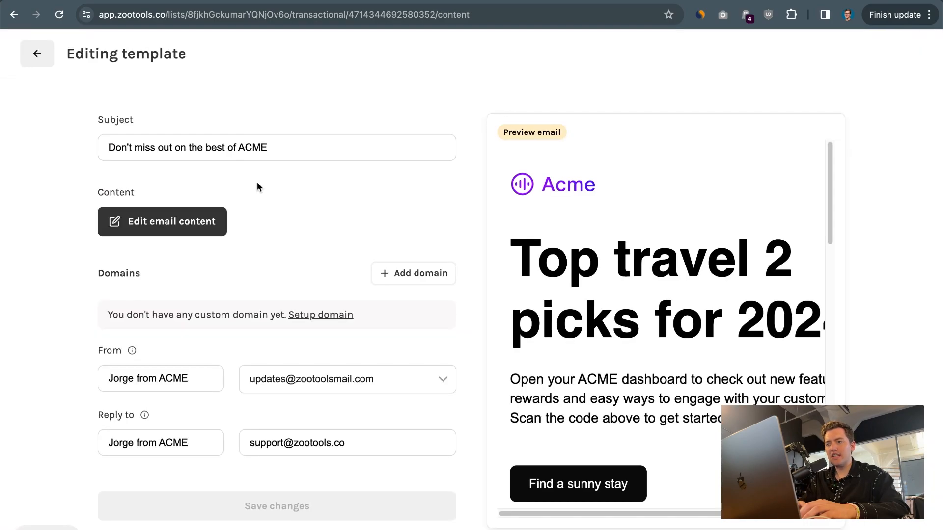
pyautogui.moveTo(109, 146); pyautogui.dragTo(453, 144)
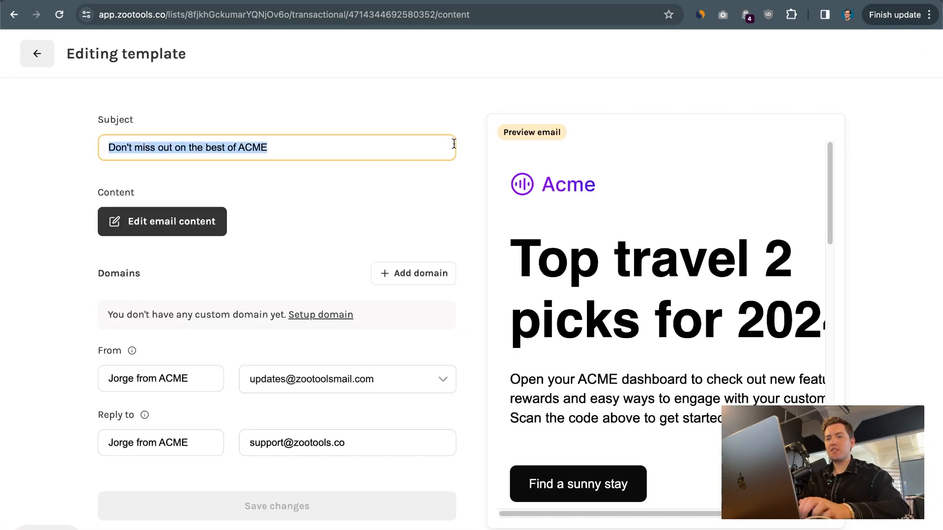
pyautogui.write('Order confirmation ')
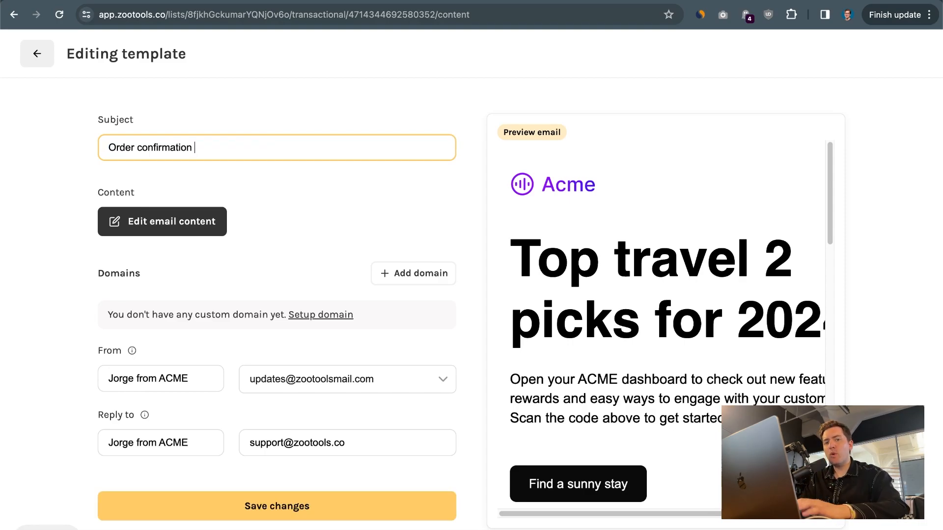
pyautogui.write('#{{}}')
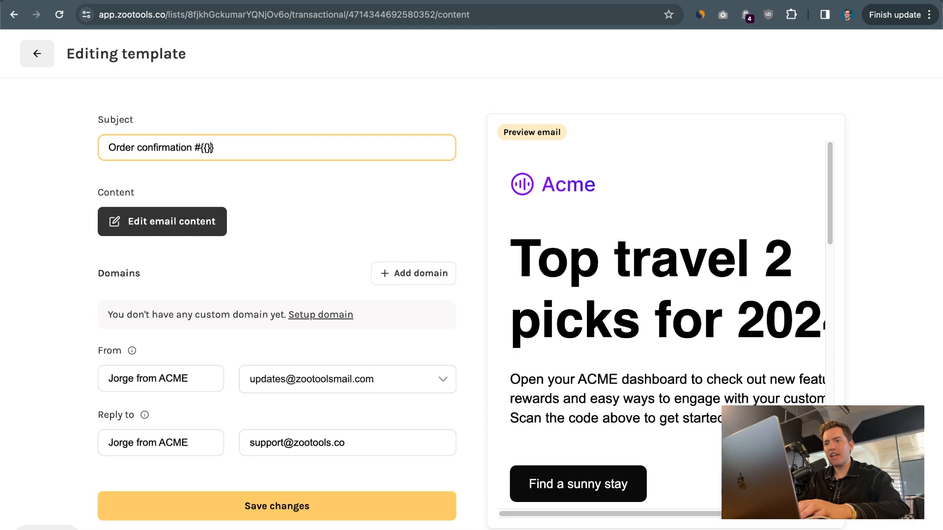
pyautogui.write('orderId')
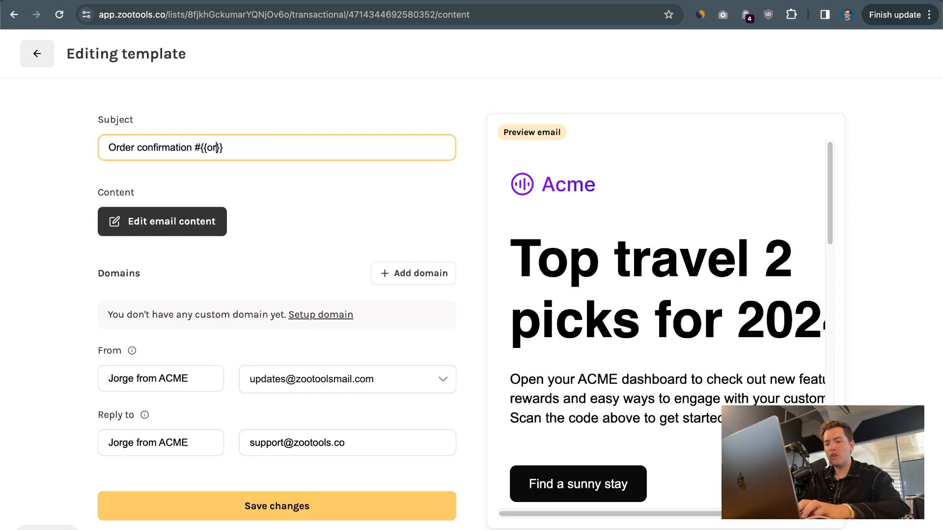
pyautogui.click(216, 517)
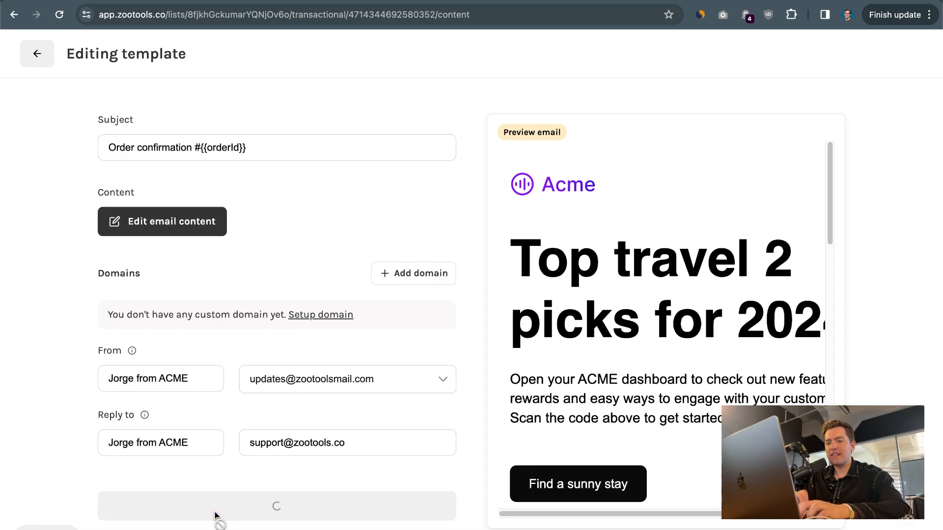
# Replace ACME with ZooTools in the sender and reply-to names and save.
pyautogui.doubleClick(202, 375)
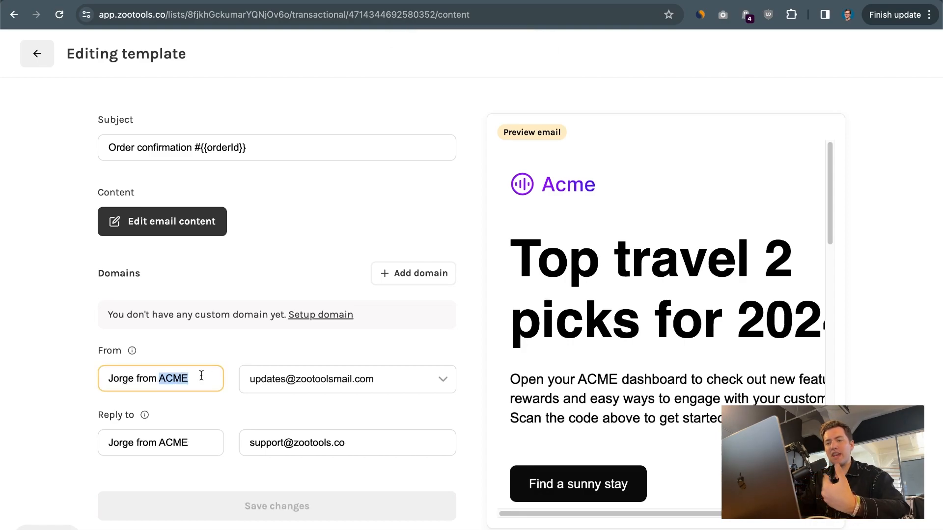
pyautogui.write('ZooTools')
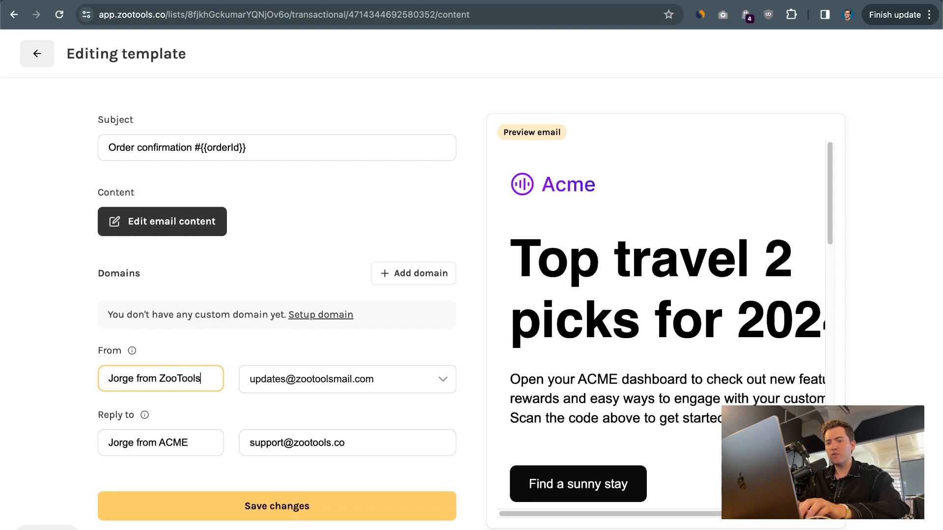
pyautogui.doubleClick(188, 441)
pyautogui.write('ZooTools')
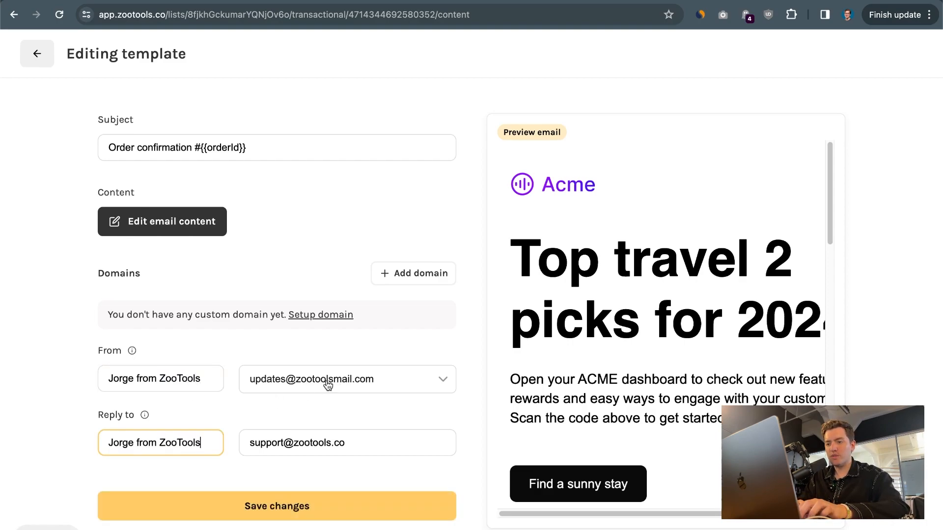
pyautogui.click(271, 351)
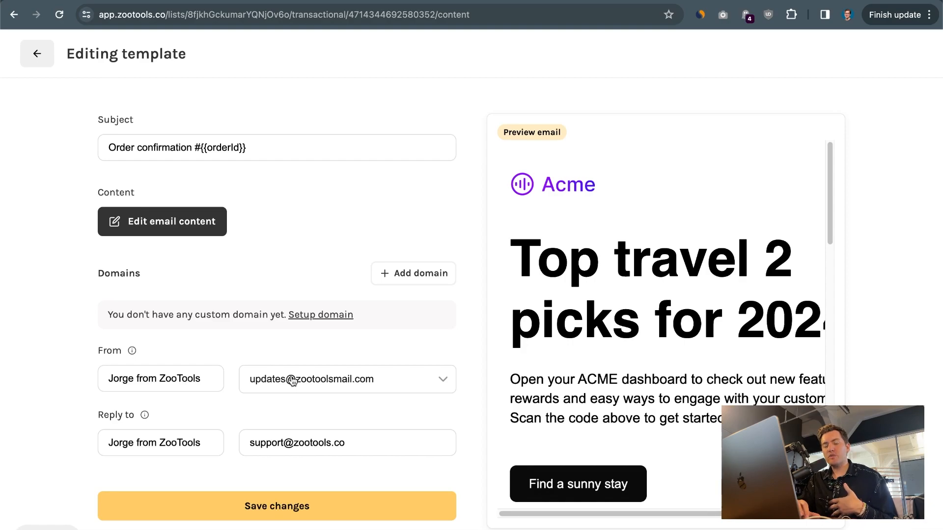
pyautogui.click(319, 315)
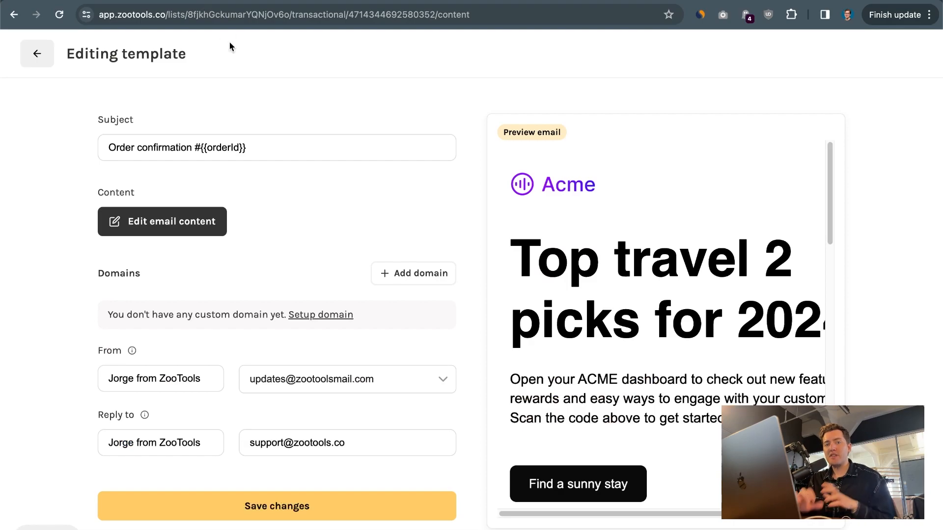
pyautogui.click(222, 515)
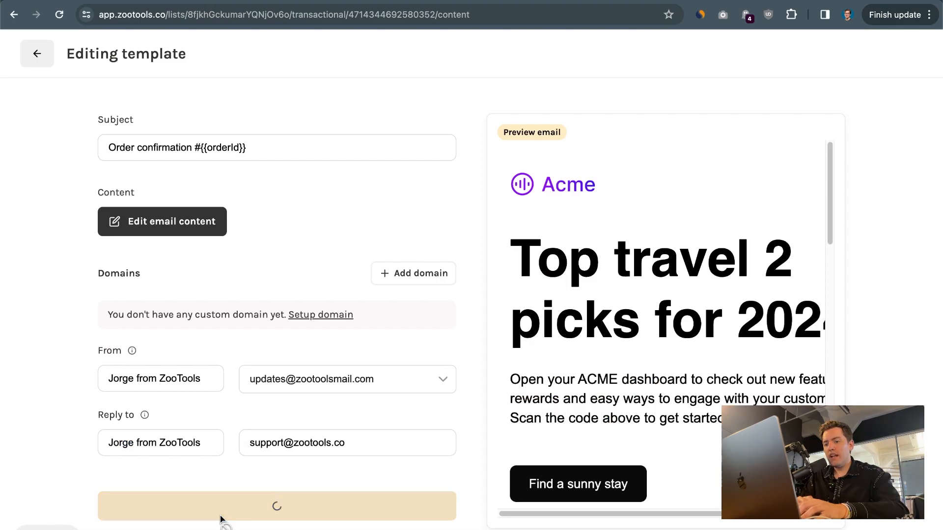
# Change the main heading to 'Order confirmed!'.
pyautogui.click(176, 219)
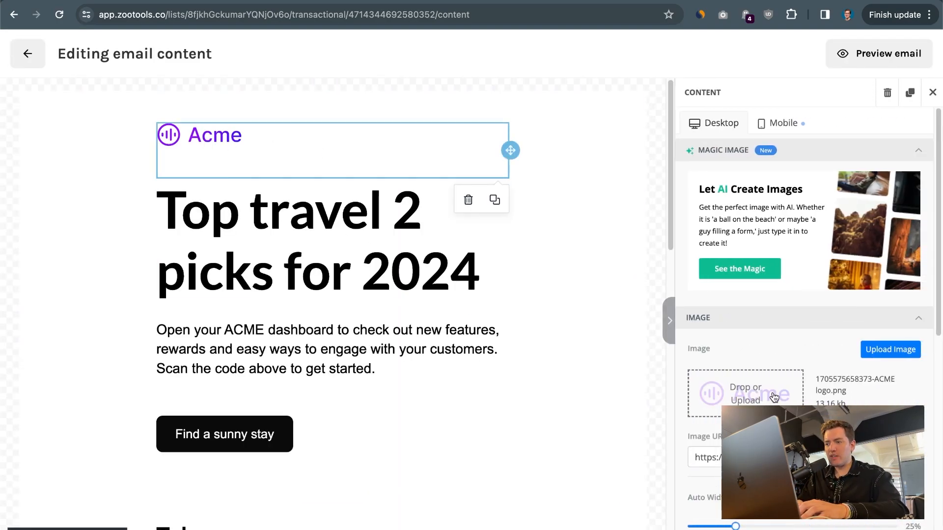
pyautogui.tripleClick(277, 217)
pyautogui.write('Or')
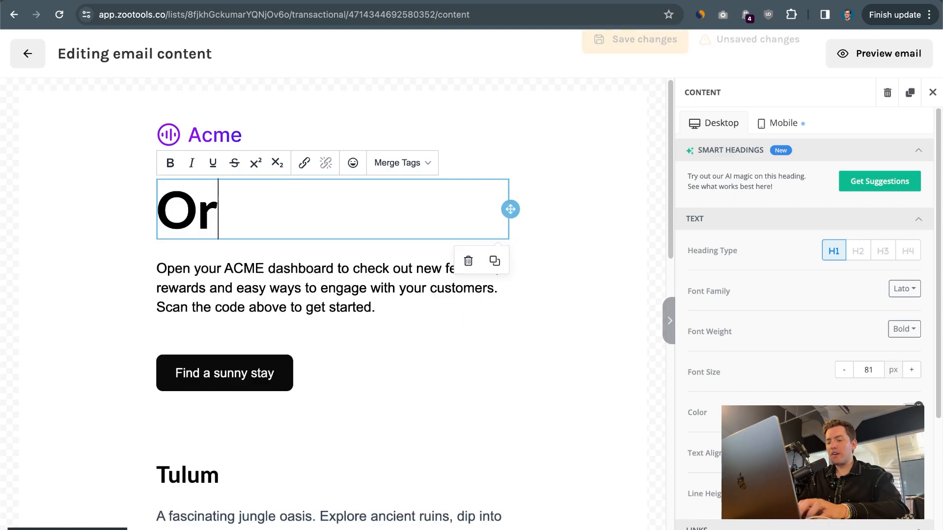
pyautogui.write('der confirmed!')
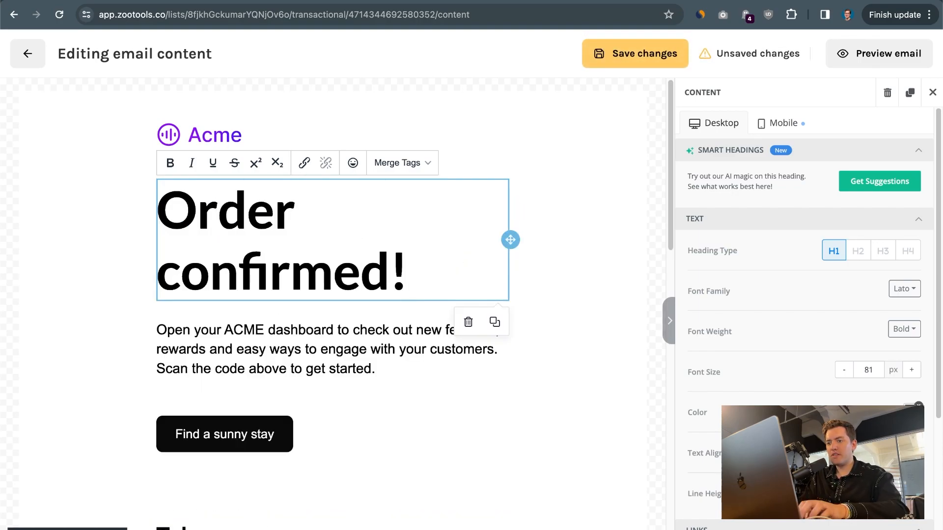
# Replace the intro paragraph with a 'Hey {{firstName}}, we just confirmed your purchase' greeting.
pyautogui.tripleClick(275, 348)
pyautogui.write('He')
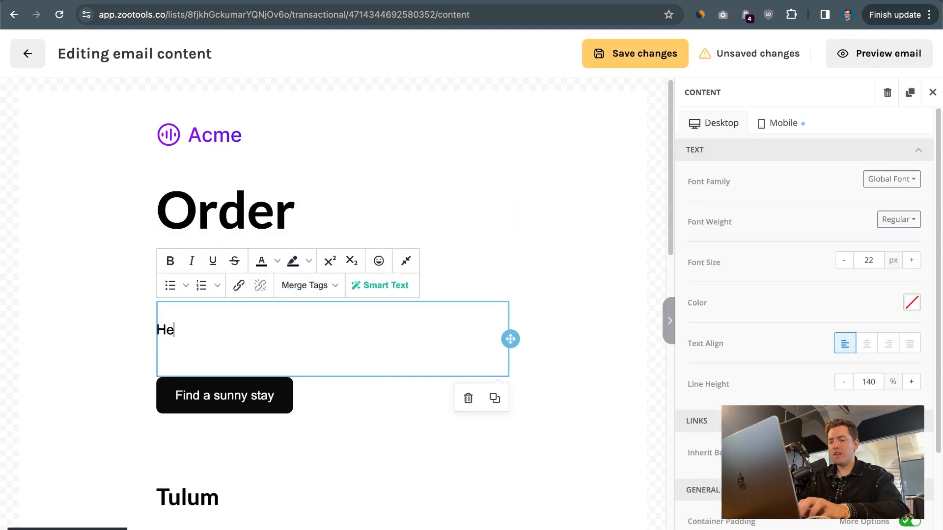
pyautogui.write('y')
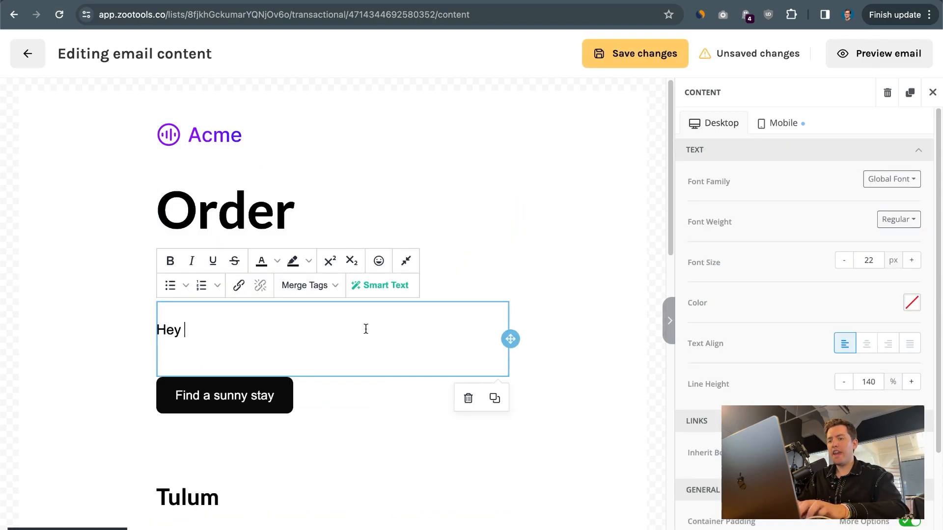
pyautogui.click(298, 289)
pyautogui.click(317, 371)
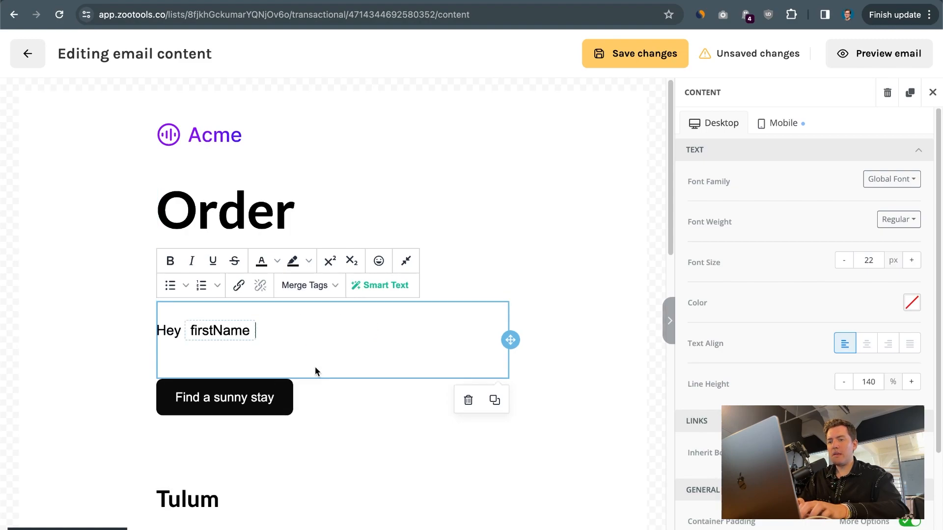
pyautogui.write(', we just conf')
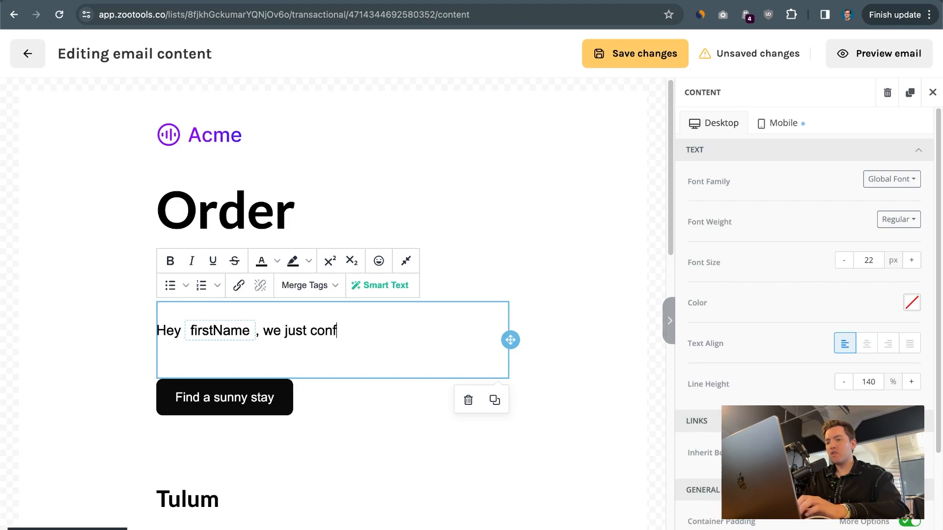
pyautogui.write('irmed your purchase. ')
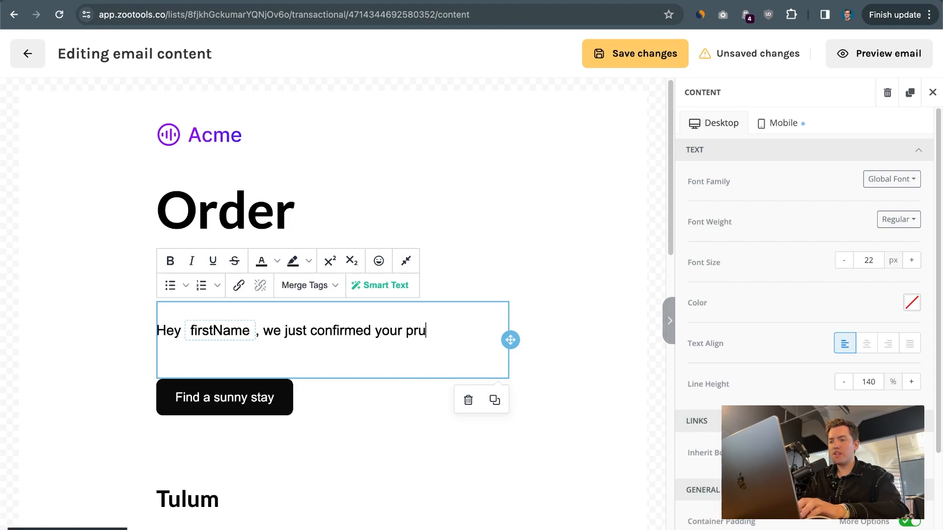
pyautogui.write('Here ')
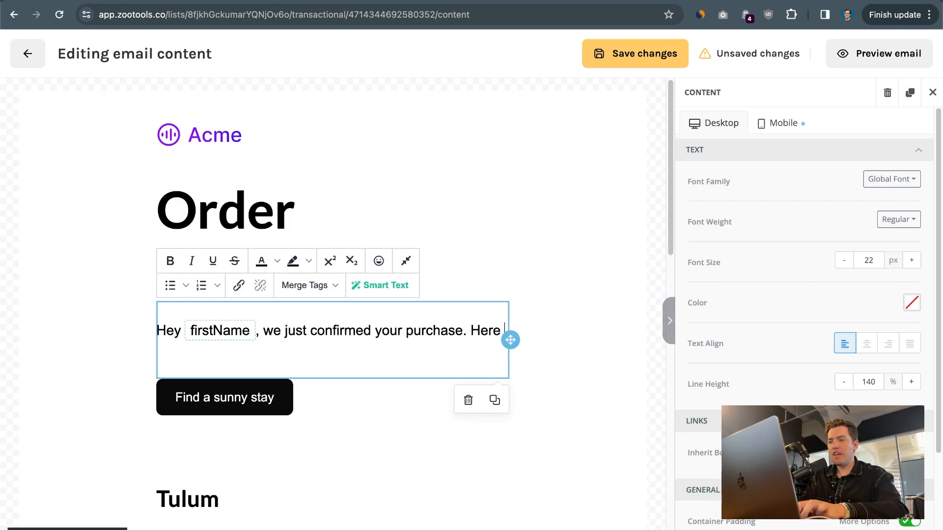
pyautogui.write('are all the information')
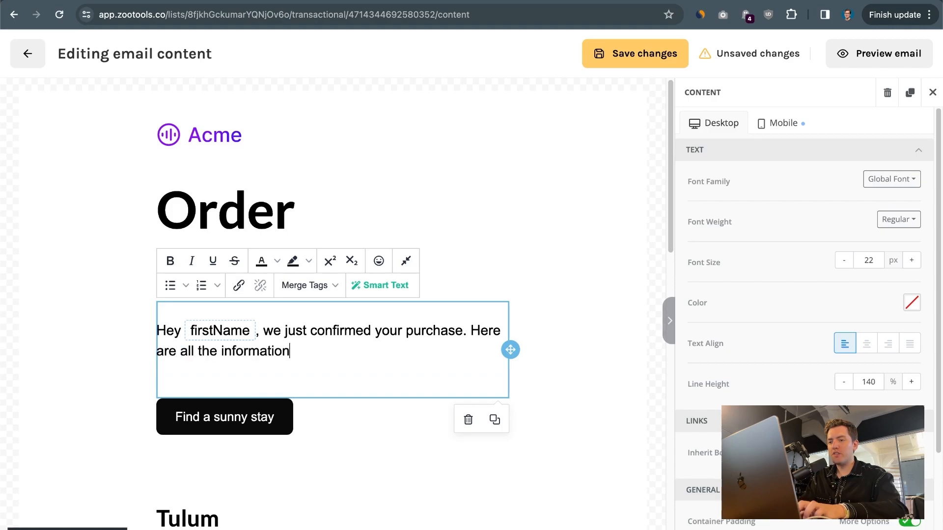
pyautogui.write(' you need to k')
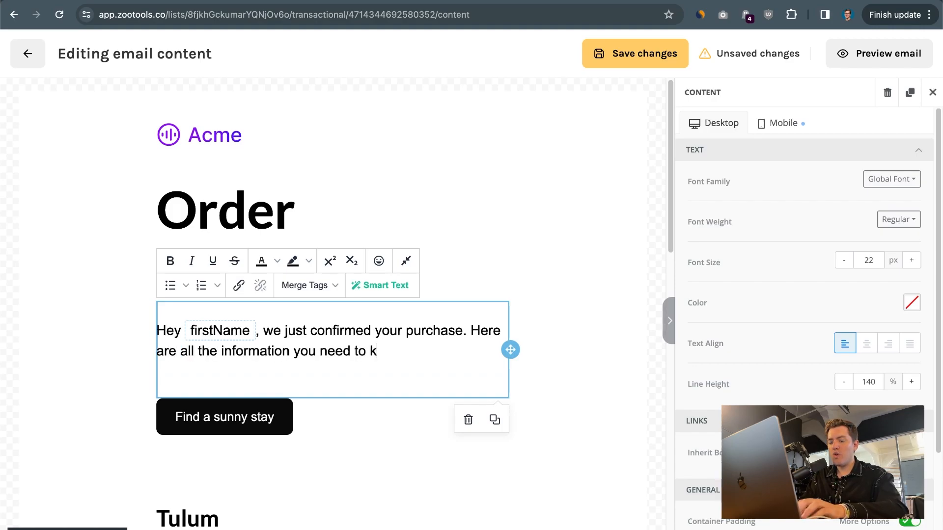
pyautogui.write('now to track your shipping.')
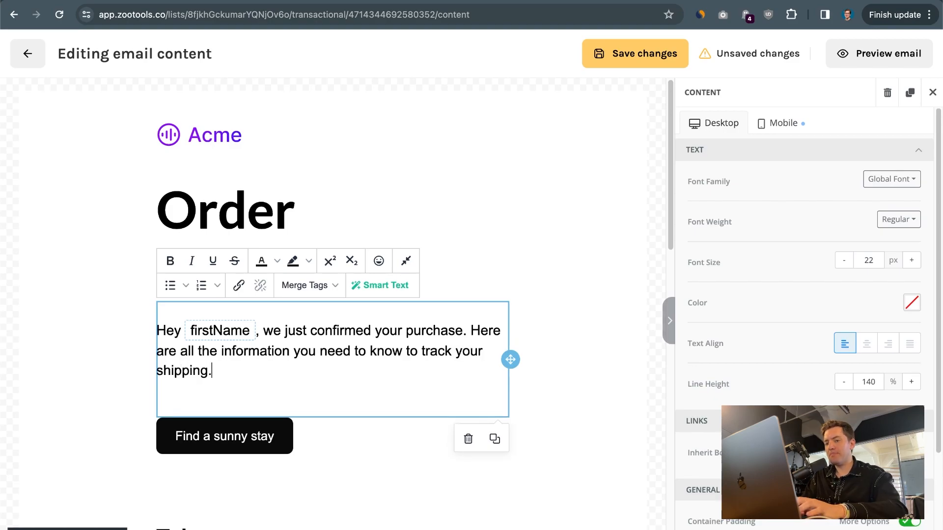
# Relabel the Find a sunny stay button as 'Open tracking'.
pyautogui.tripleClick(261, 436)
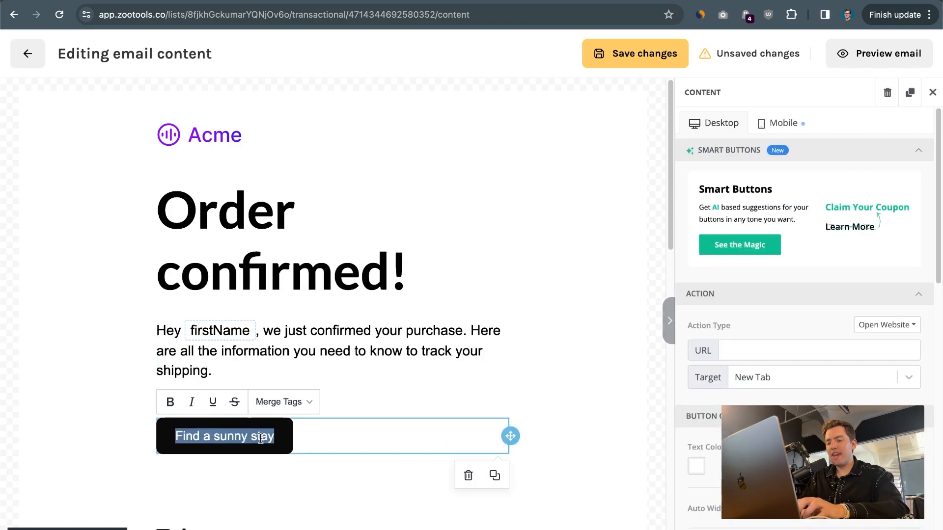
pyautogui.write('Open tracking')
pyautogui.hotkey('alt', 'Left')
# Make the button read 'Open order tracking' and link it to {{orderTrackingUrl}}.
pyautogui.write('order')
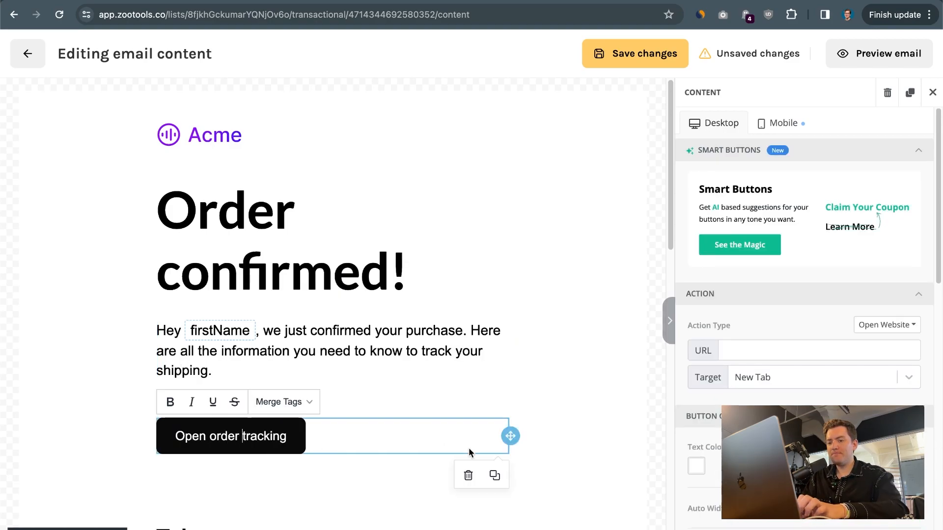
pyautogui.click(759, 352)
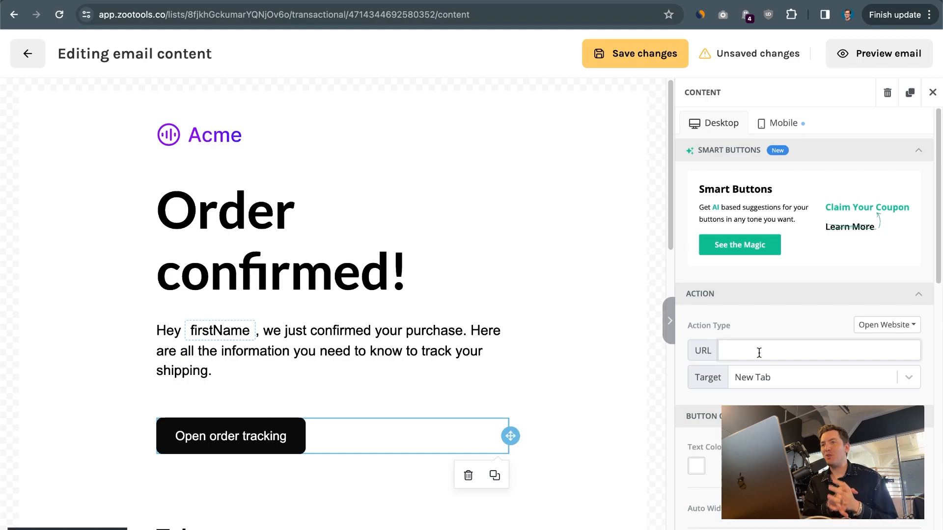
pyautogui.write('{{')
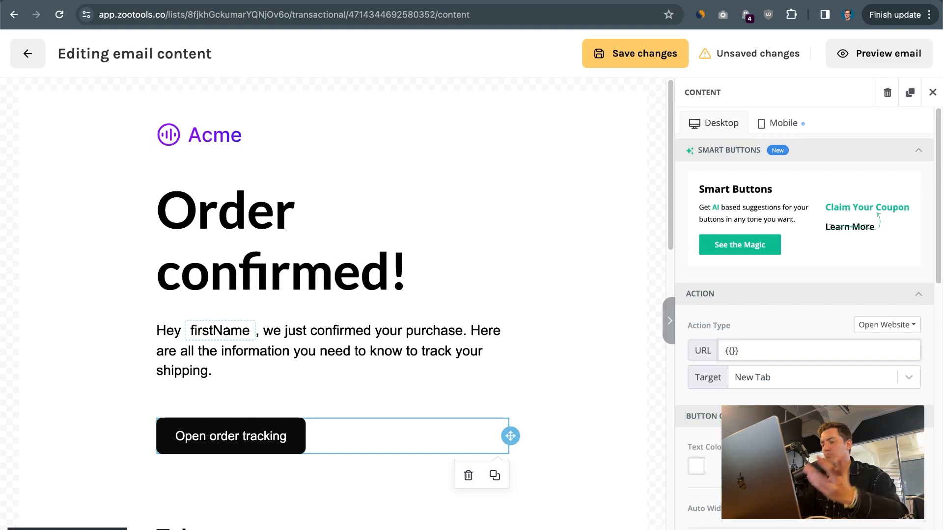
pyautogui.write('orderTrackingUrl')
# Give the button a purple background after trying light blue and red.
pyautogui.scroll(-2, 786, 373)
pyautogui.click(822, 369)
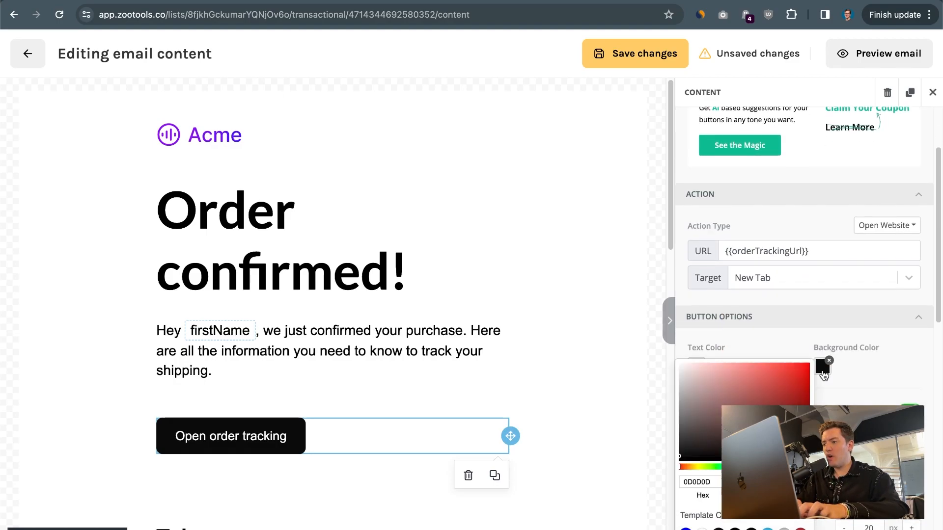
pyautogui.click(768, 529)
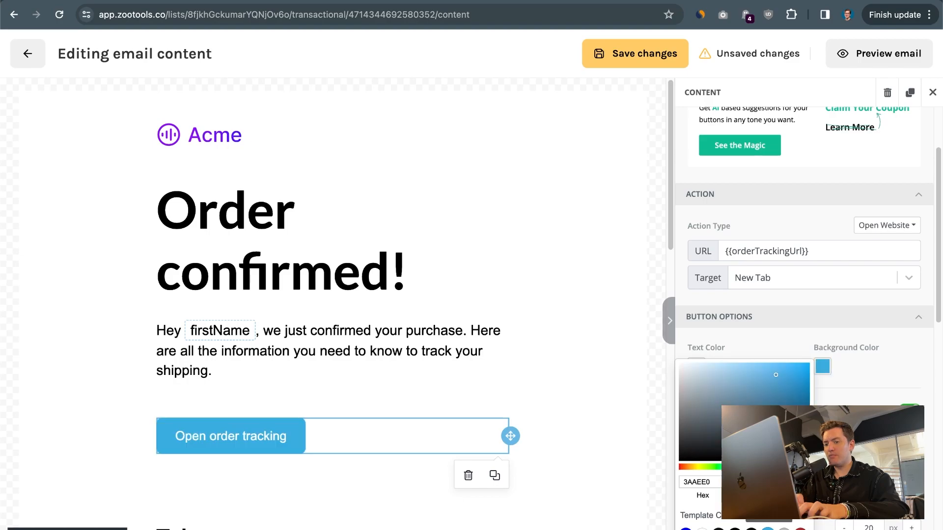
pyautogui.click(800, 529)
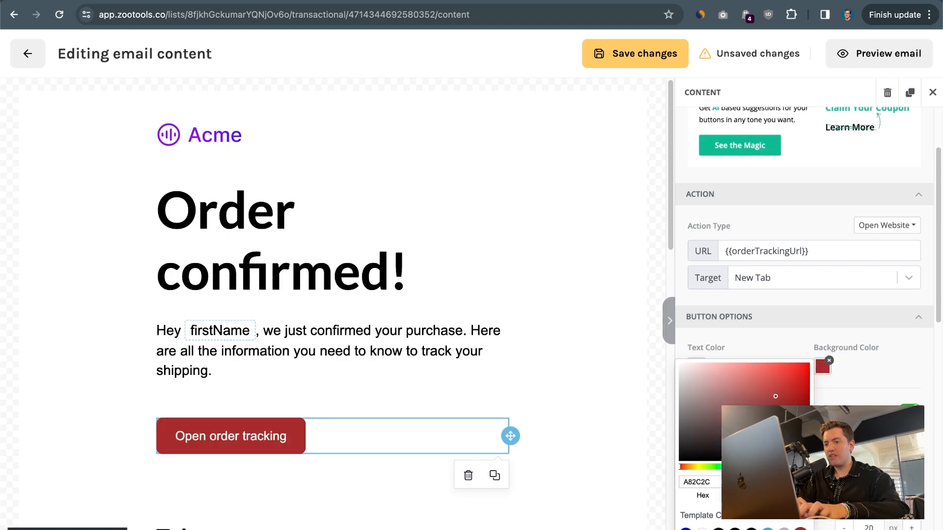
pyautogui.click(778, 467)
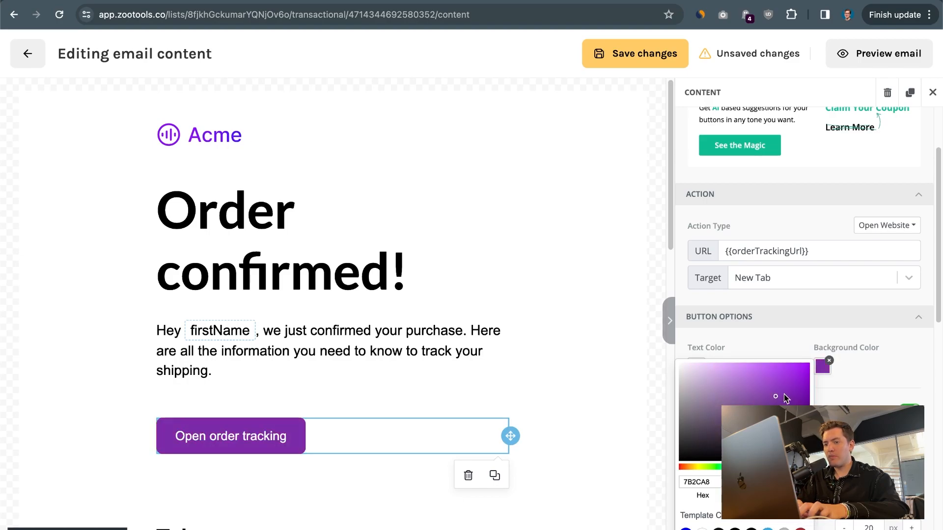
pyautogui.click(553, 360)
pyautogui.scroll(-4, 780, 341)
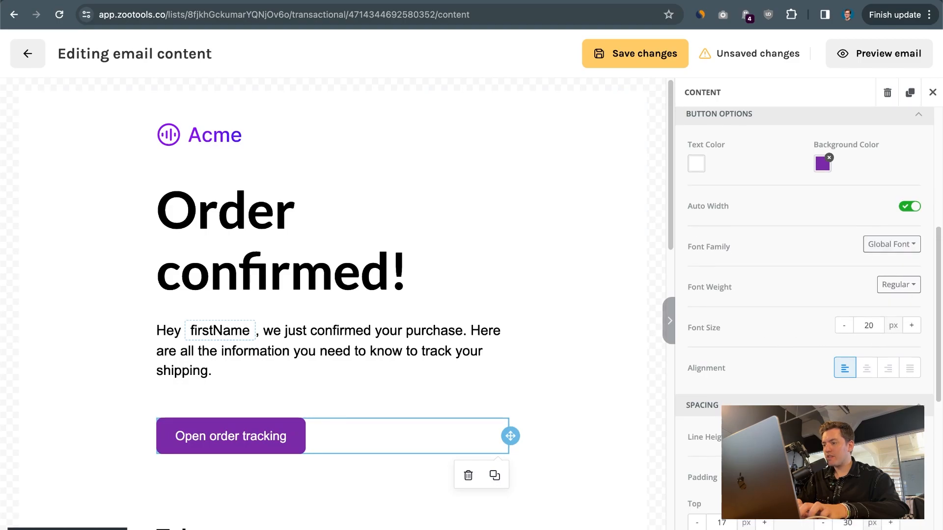
pyautogui.scroll(-3, 898, 304)
pyautogui.scroll(-5, 804, 305)
pyautogui.scroll(-2, 438, 437)
pyautogui.scroll(2, 273, 274)
pyautogui.scroll(-2, 266, 265)
# Retype the Tulum heading as 'Have any questions?'.
pyautogui.scroll(-5, 265, 265)
pyautogui.doubleClick(164, 188)
pyautogui.write('Have any')
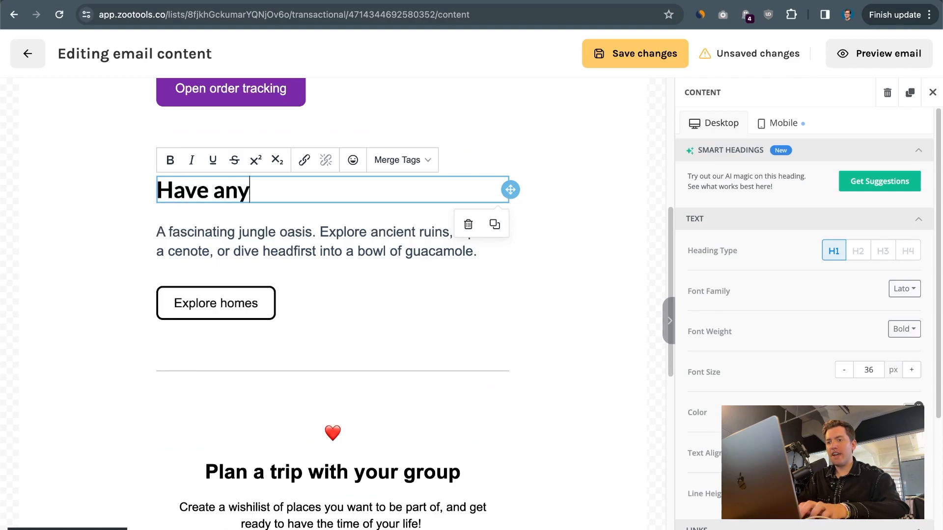
pyautogui.write(' questions?')
# Replace the paragraph with the 24/7 WhatsApp and email support message and label the button 'Open support page'.
pyautogui.click(185, 228)
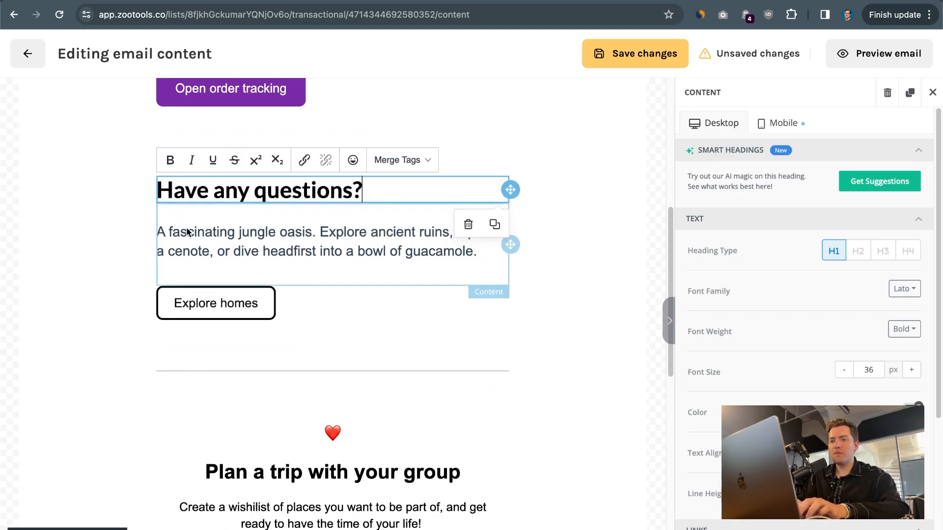
pyautogui.tripleClick(186, 227)
pyautogui.write('We')
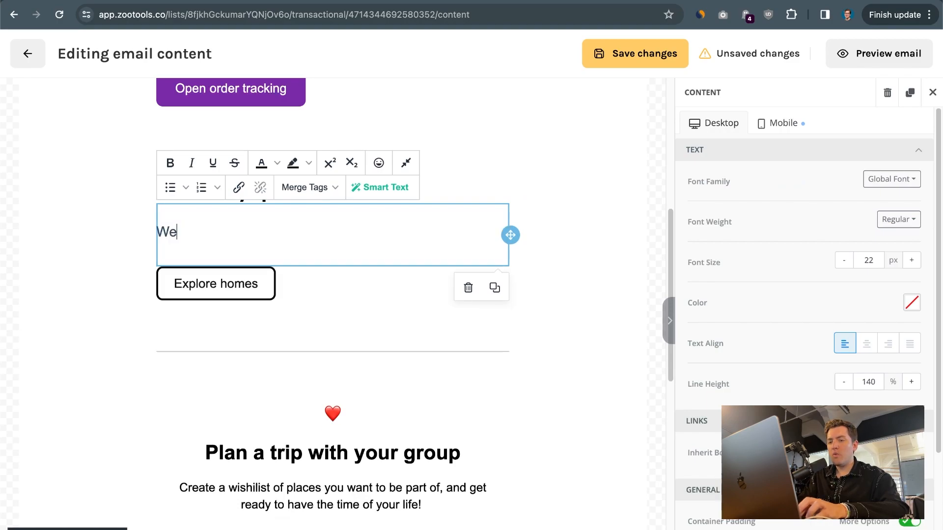
pyautogui.write("'re 24/7 on ")
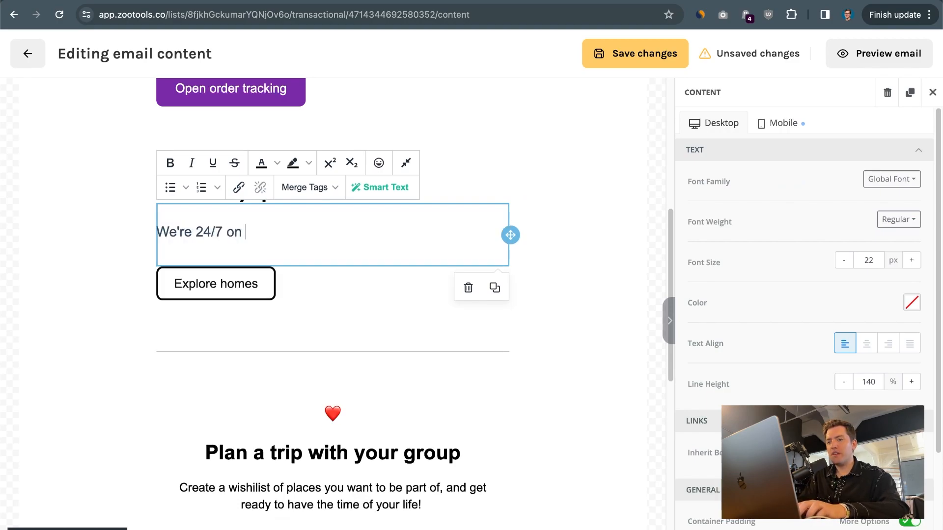
pyautogui.write('WhatsApp and ')
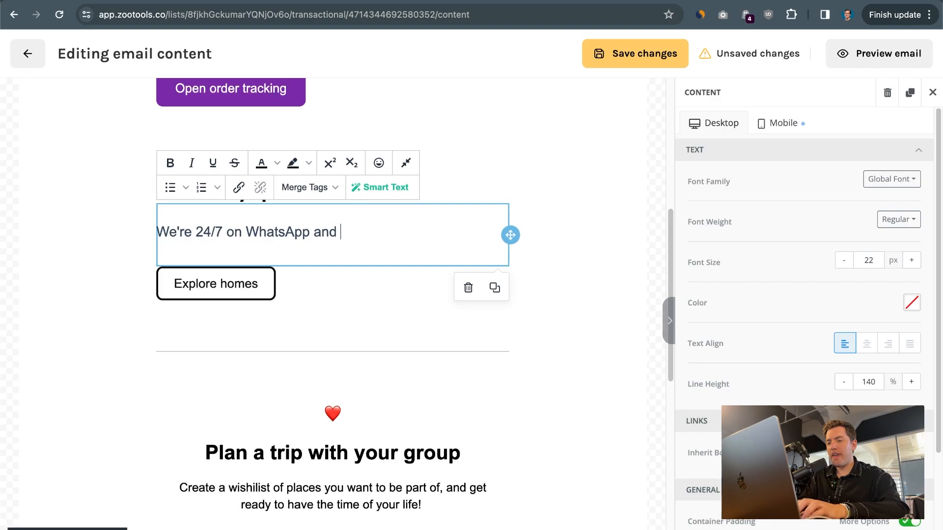
pyautogui.write('via em')
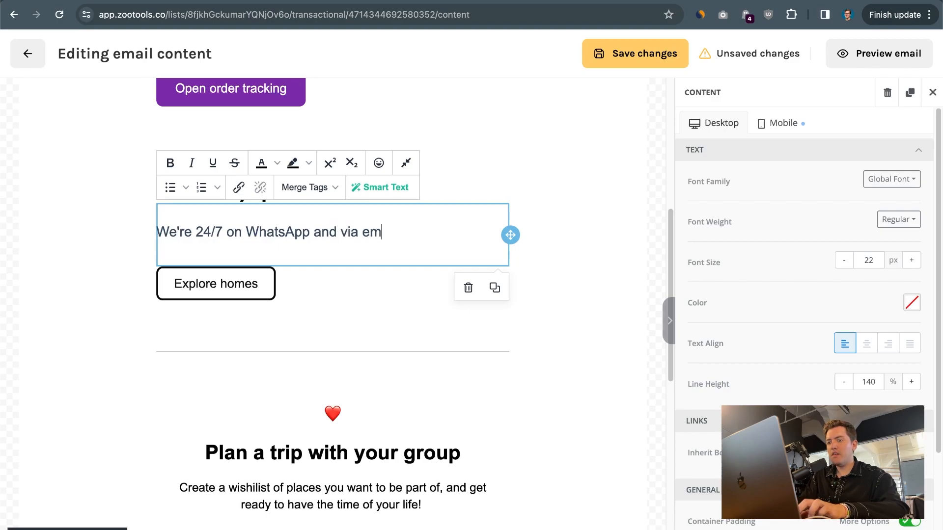
pyautogui.write('ail. Just reply to t')
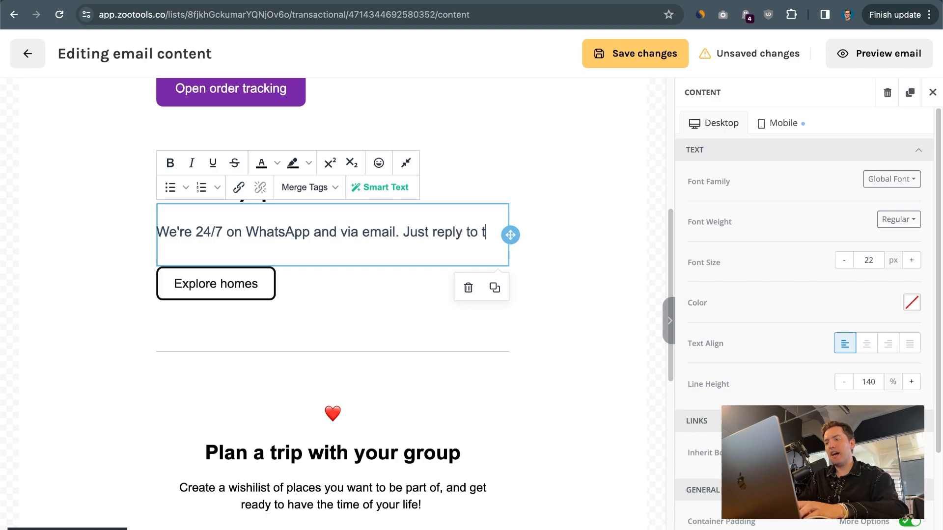
pyautogui.write("his message and we'll")
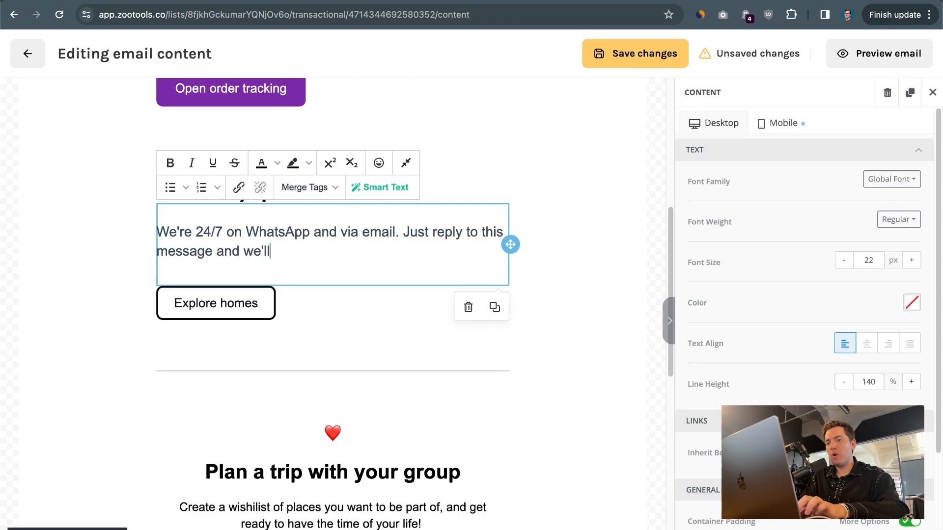
pyautogui.write(' take a look to your c')
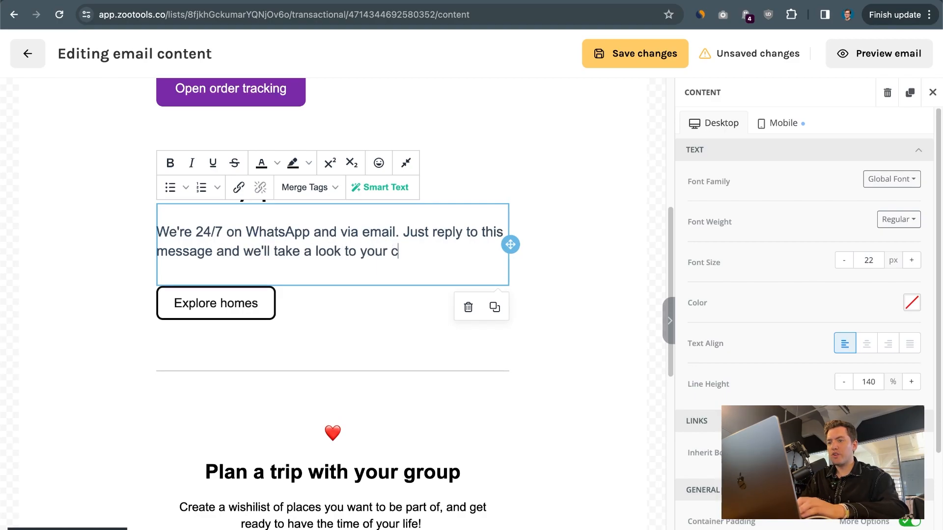
pyautogui.write('ase')
pyautogui.tripleClick(206, 306)
pyautogui.write('Open support page')
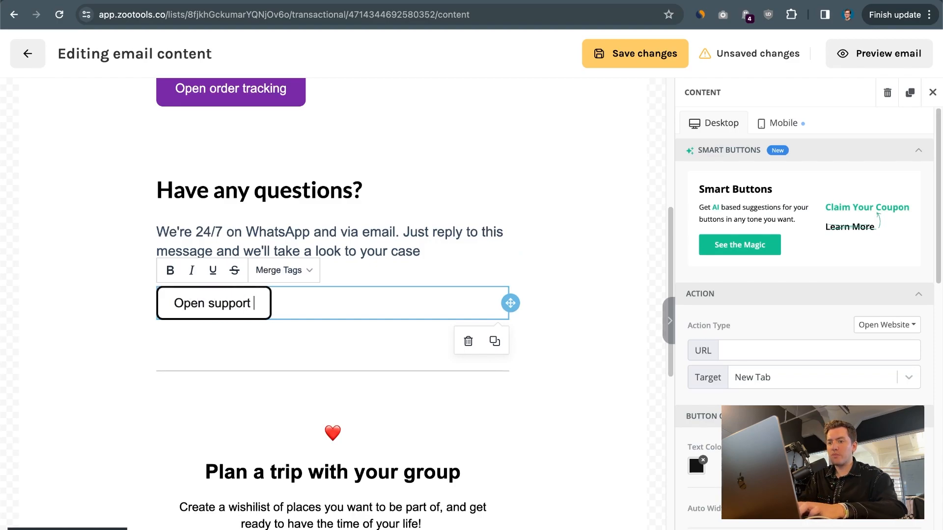
pyautogui.click(761, 345)
pyautogui.press('super+t')
pyautogui.write('zootools.co')
pyautogui.press('Return')
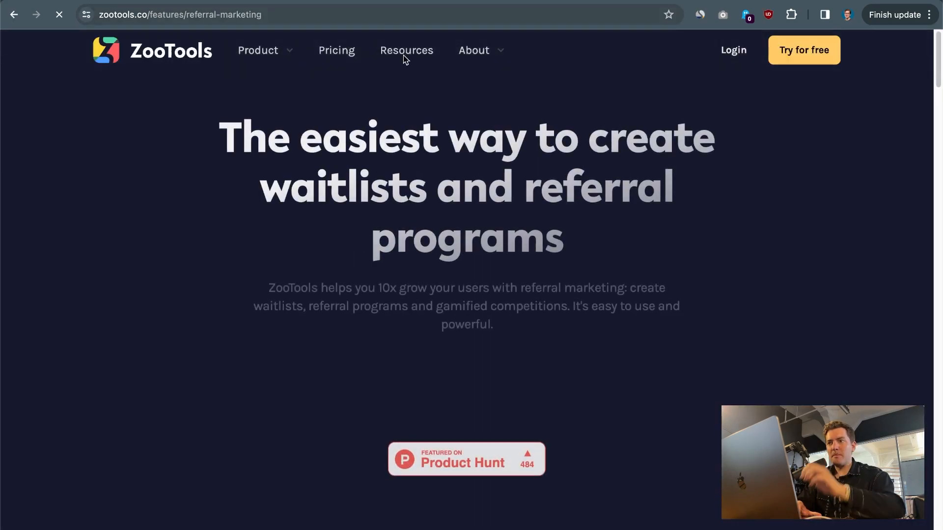
pyautogui.moveTo(455, 54)
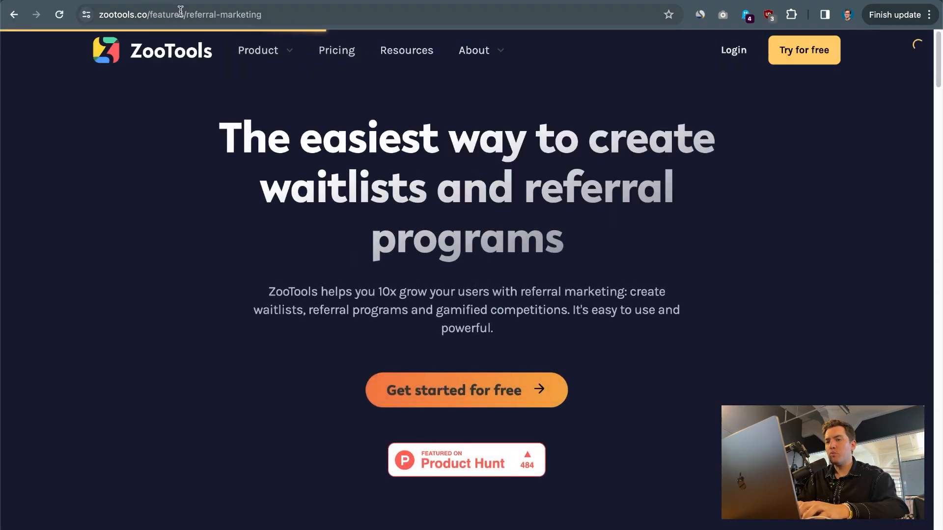
pyautogui.click(179, 15)
pyautogui.press('super+c')
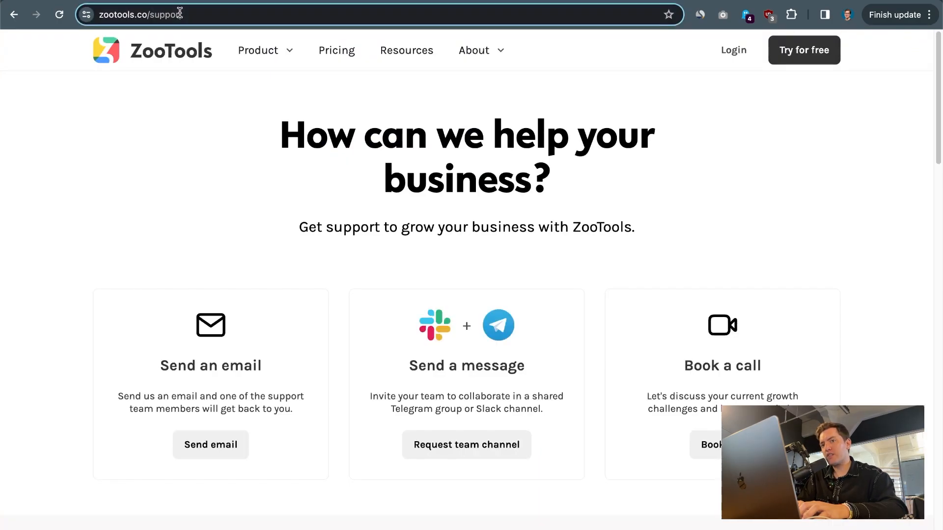
pyautogui.press('super+w')
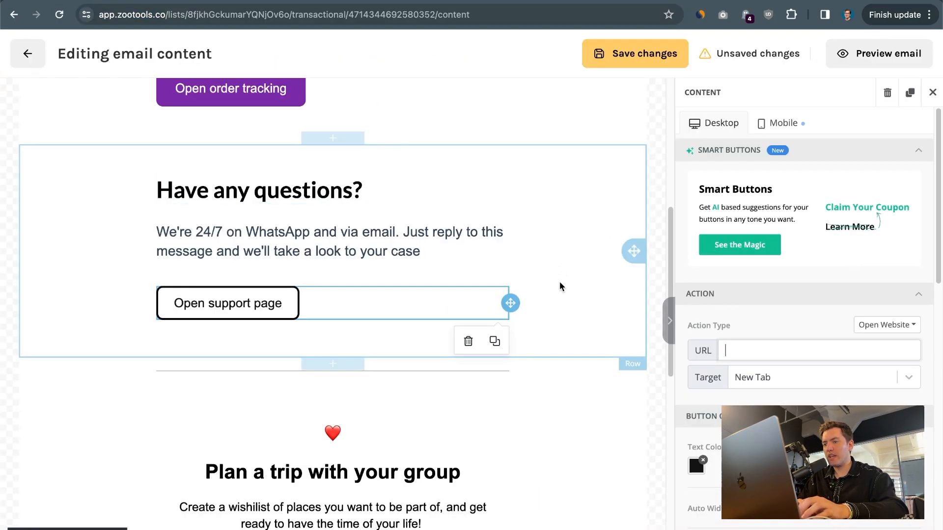
pyautogui.press('super+v')
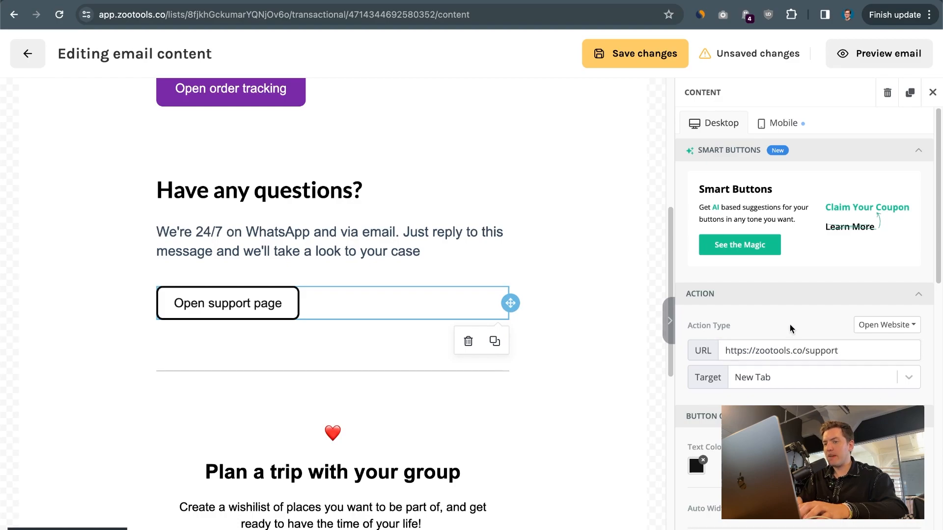
# Delete the Plan a trip and empty rows and change the address to 'Your company address'.
pyautogui.scroll(-4, 558, 375)
pyautogui.click(558, 375)
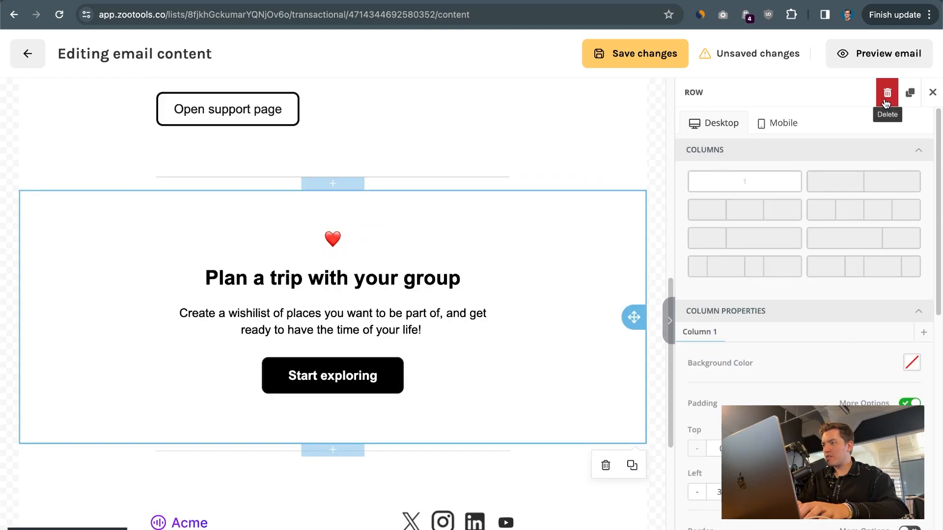
pyautogui.click(887, 98)
pyautogui.click(620, 183)
pyautogui.click(886, 98)
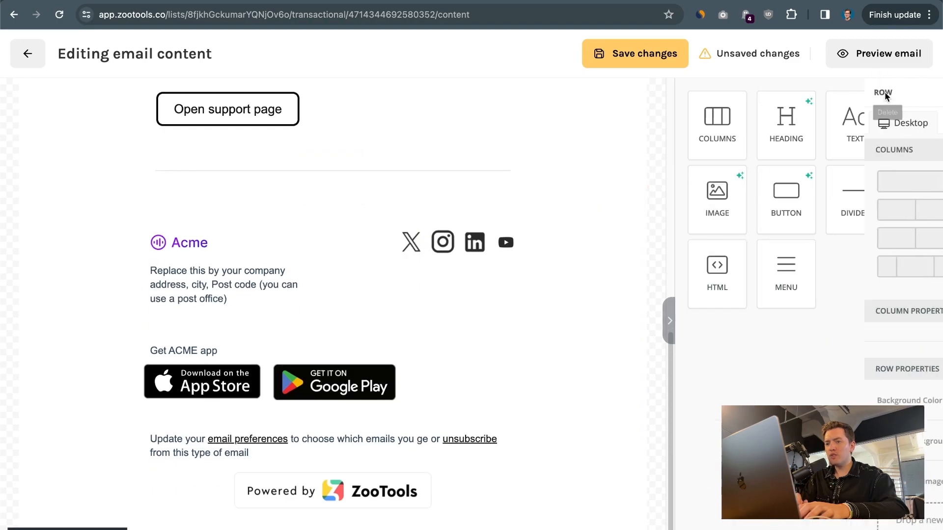
pyautogui.tripleClick(194, 274)
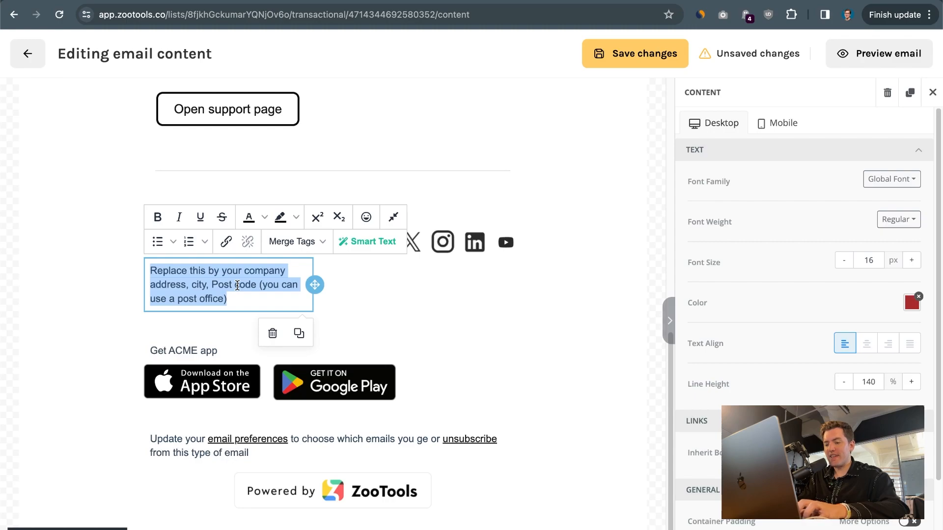
pyautogui.write('Your company address')
# Remove the Get ACME app and store badge rows, then save the email.
pyautogui.click(196, 326)
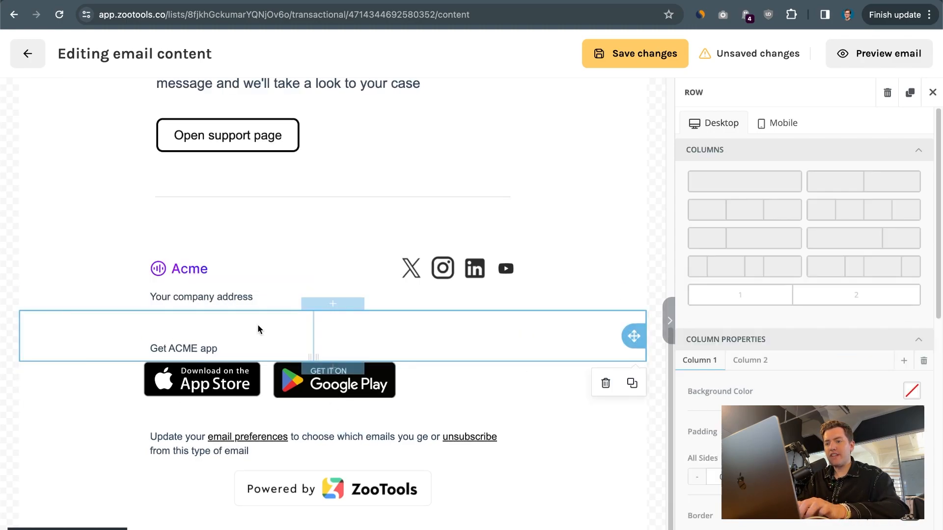
pyautogui.click(604, 382)
pyautogui.click(559, 387)
pyautogui.click(604, 443)
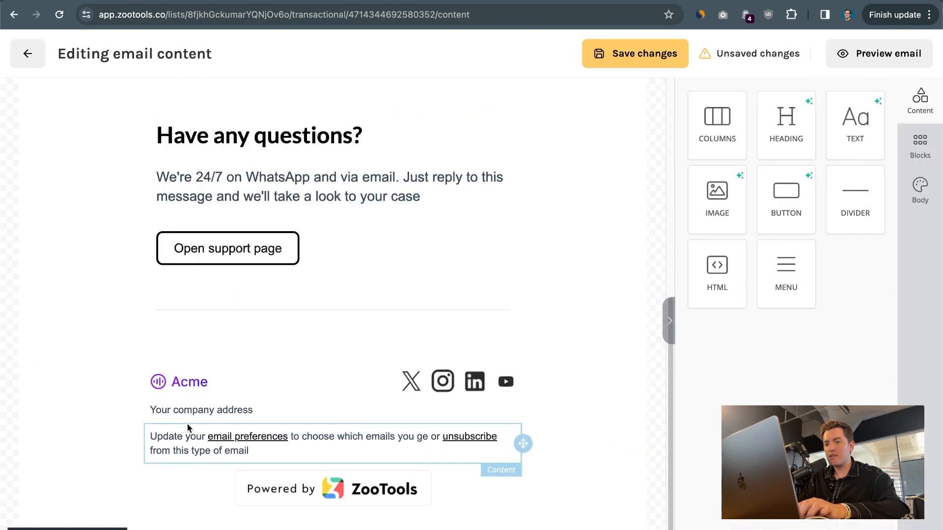
pyautogui.click(160, 435)
pyautogui.tripleClick(163, 435)
pyautogui.click(164, 436)
pyautogui.click(123, 459)
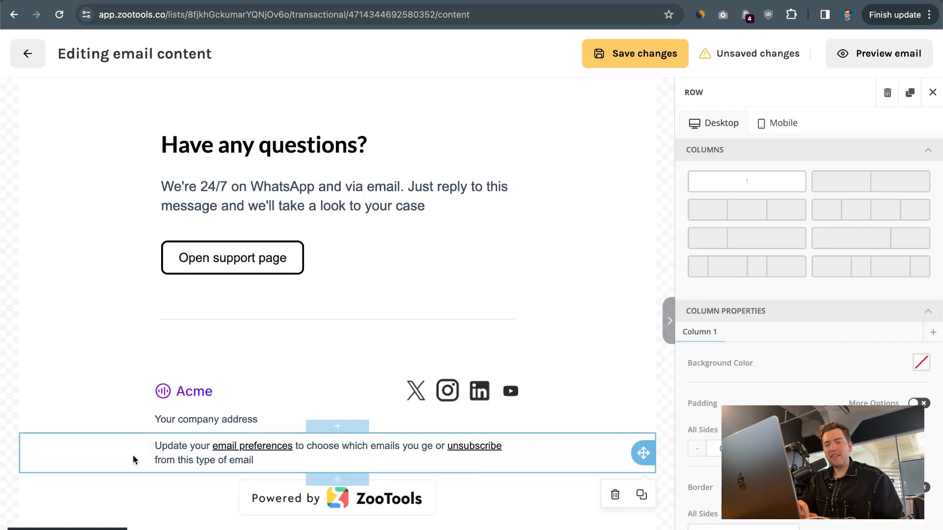
pyautogui.click(635, 53)
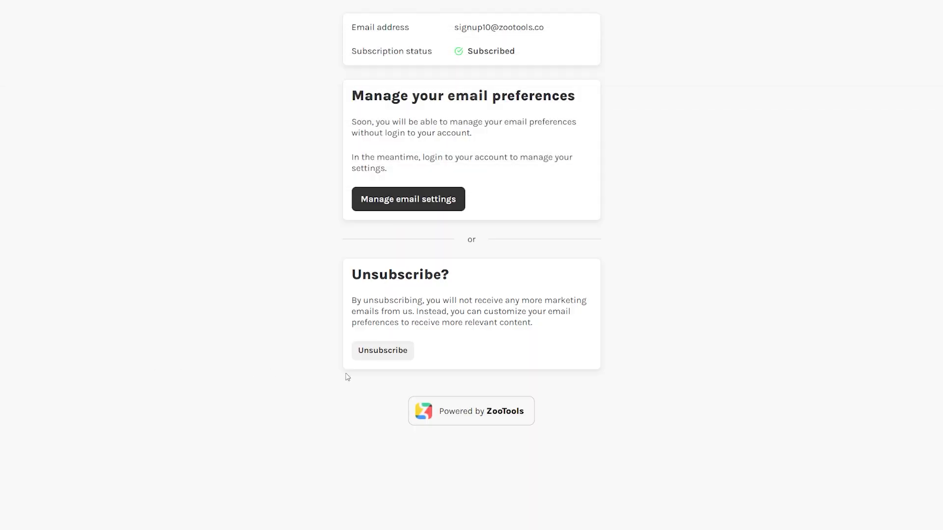
# Unsubscribe from the preferences page, giving the 'different day/time' reason.
pyautogui.click(383, 350)
pyautogui.click(331, 164)
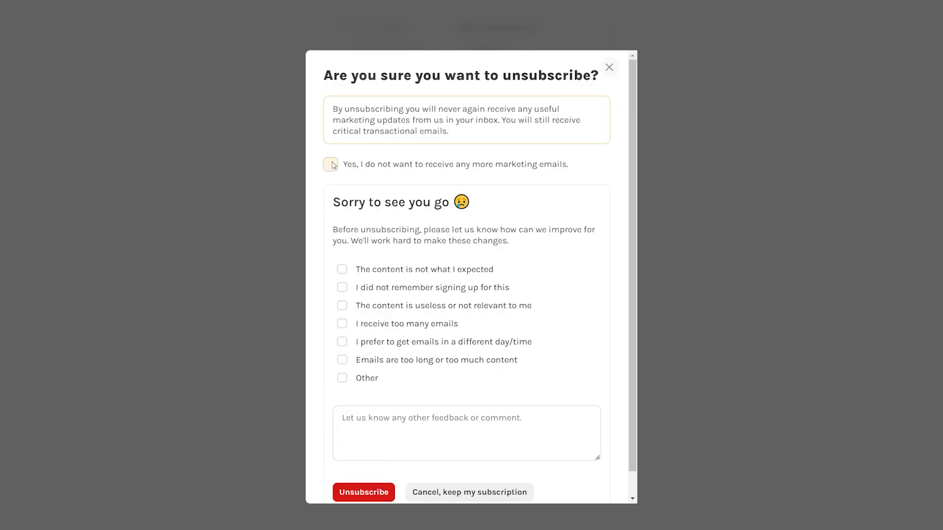
pyautogui.click(342, 342)
pyautogui.click(372, 493)
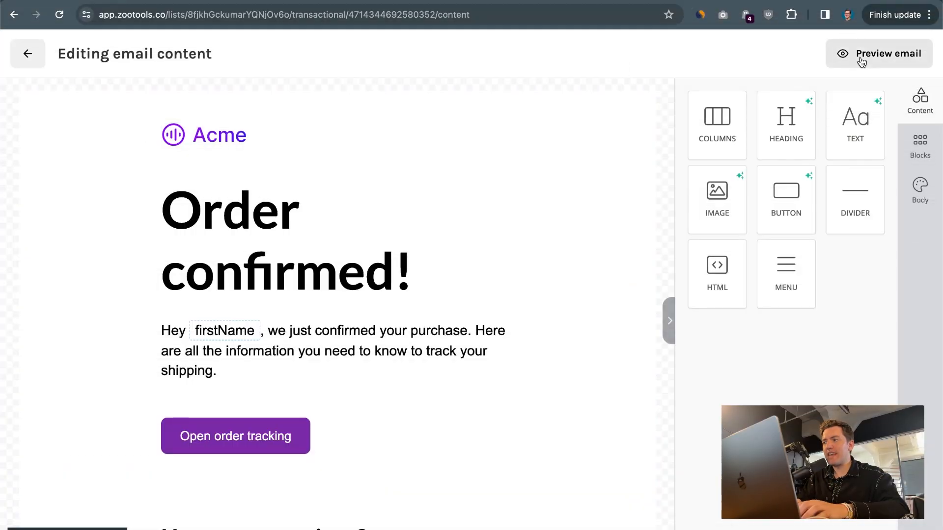
# Open the test-email form and enter orderId 9999999 and a first name.
pyautogui.click(860, 59)
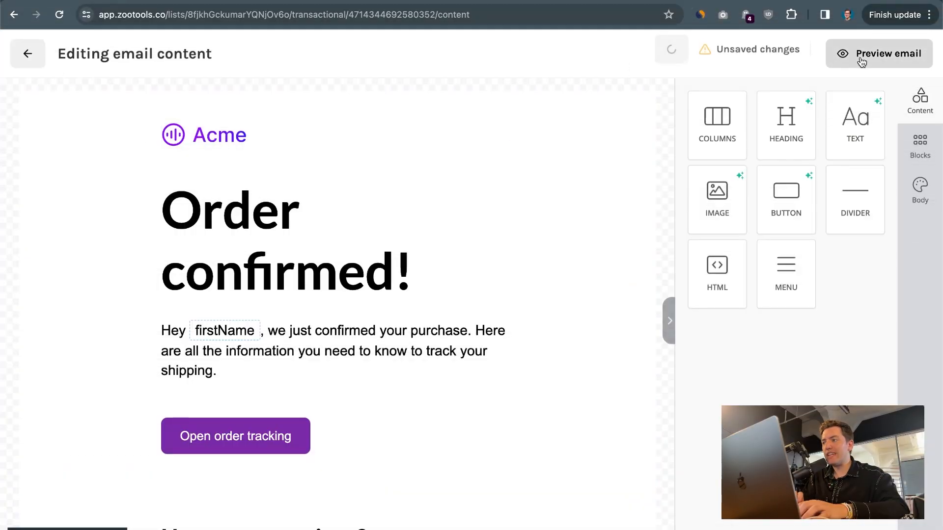
pyautogui.click(322, 156)
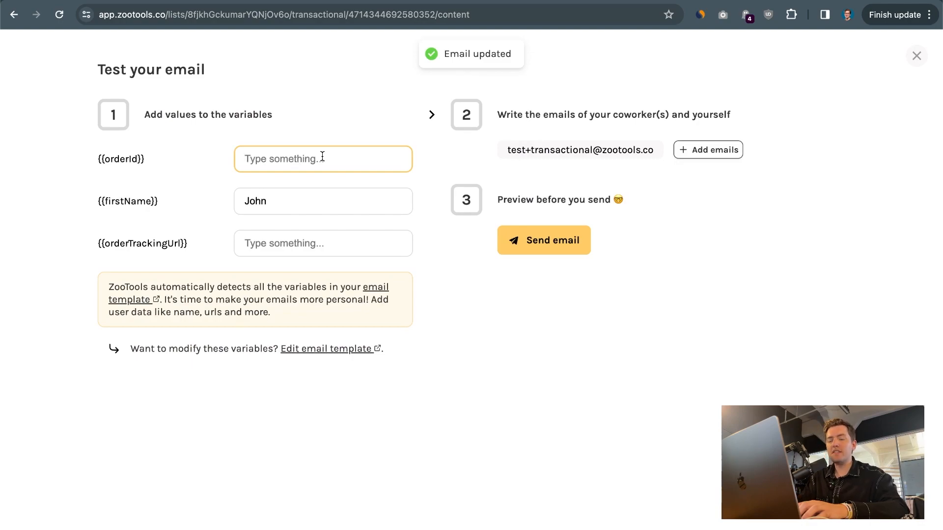
pyautogui.write('9999999')
pyautogui.press('Tab')
pyautogui.write('J')
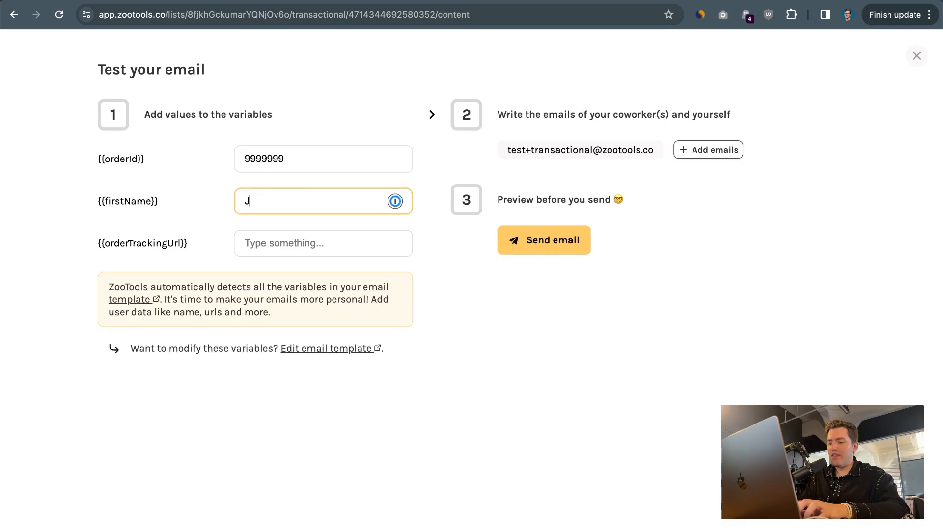
pyautogui.click(301, 234)
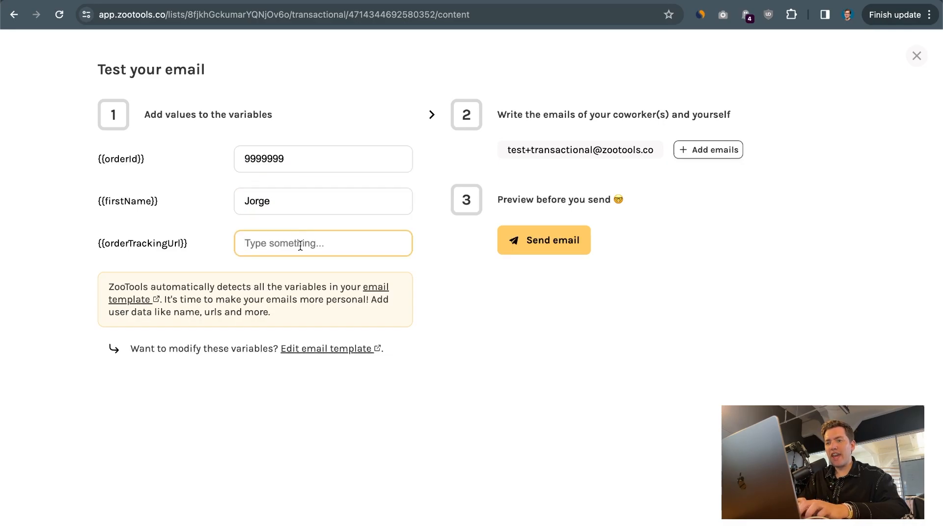
pyautogui.press('super+n')
pyautogui.write('ups')
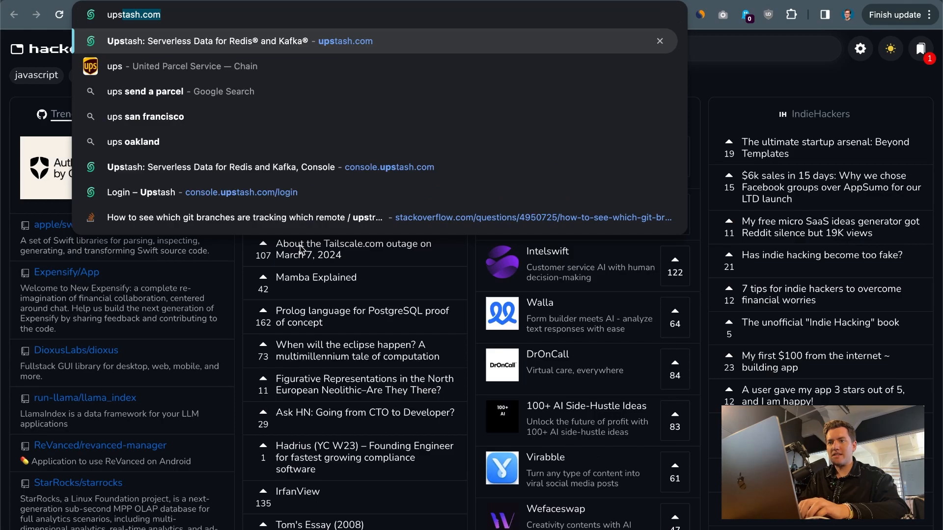
pyautogui.press('BackSpace')
pyautogui.write('.com')
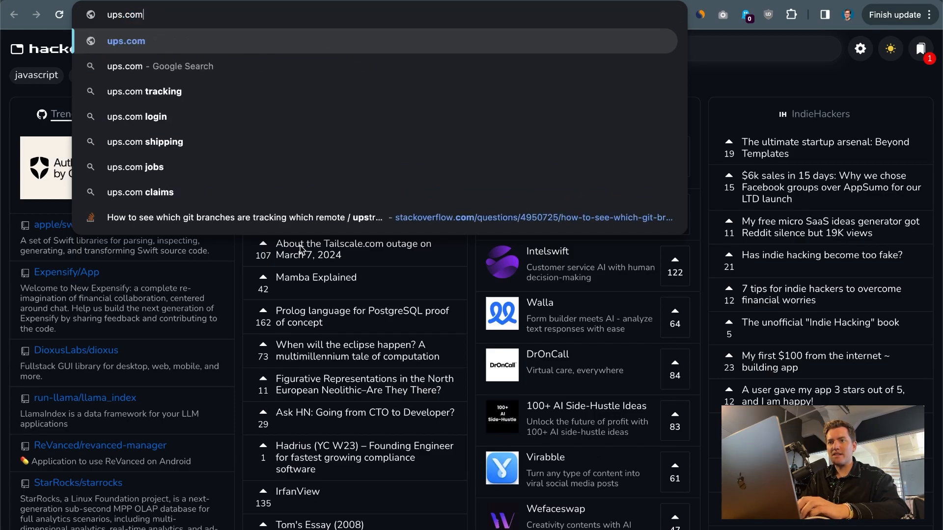
pyautogui.write('/213234234234234')
pyautogui.press('super+a')
pyautogui.press('super+w')
pyautogui.press('super+v')
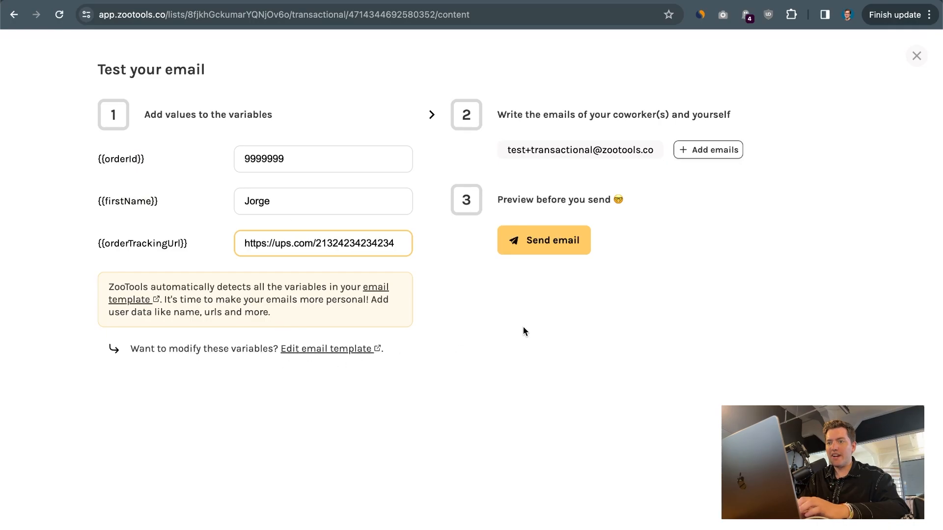
# Enter three coworker e-mail addresses, one per line, in the test recipient box.
pyautogui.click(728, 142)
pyautogui.click(316, 203)
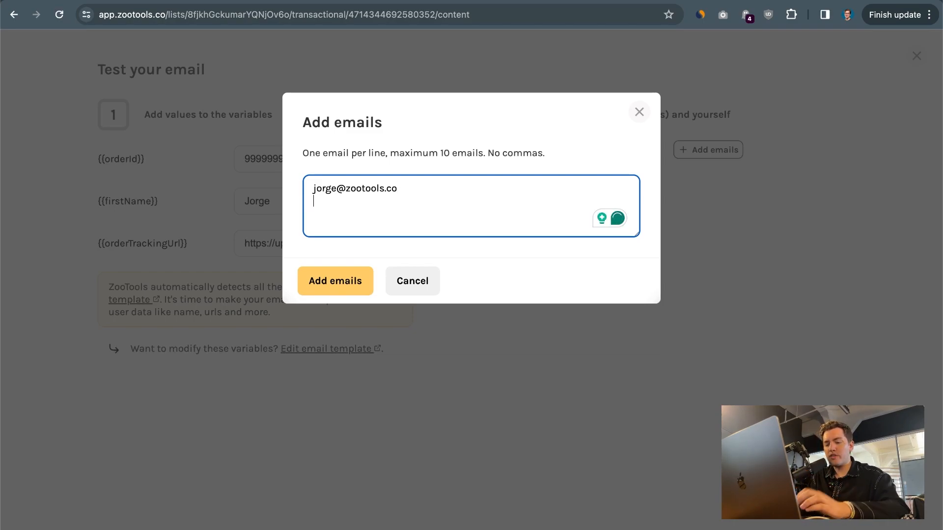
pyautogui.press('Return')
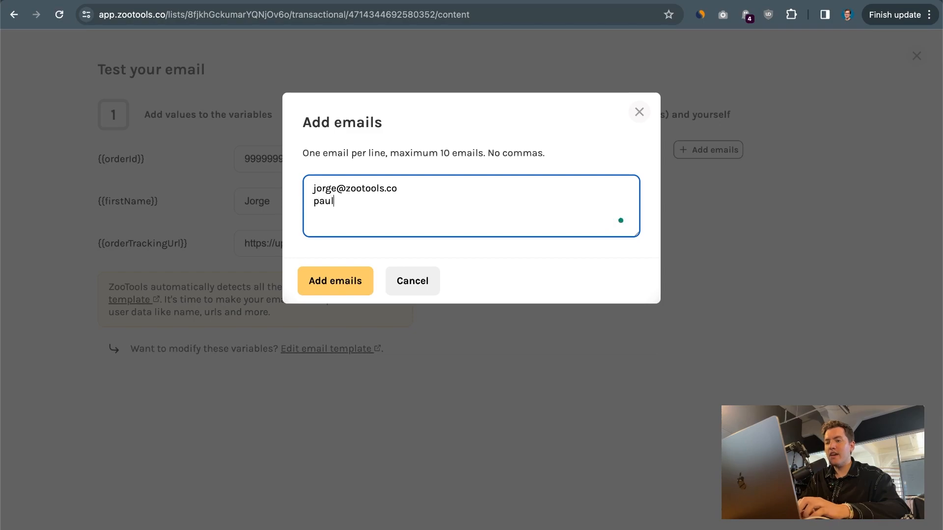
pyautogui.press('Return')
# Add the addresses as recipients and send the test email to all of them.
pyautogui.click(337, 281)
pyautogui.click(637, 148)
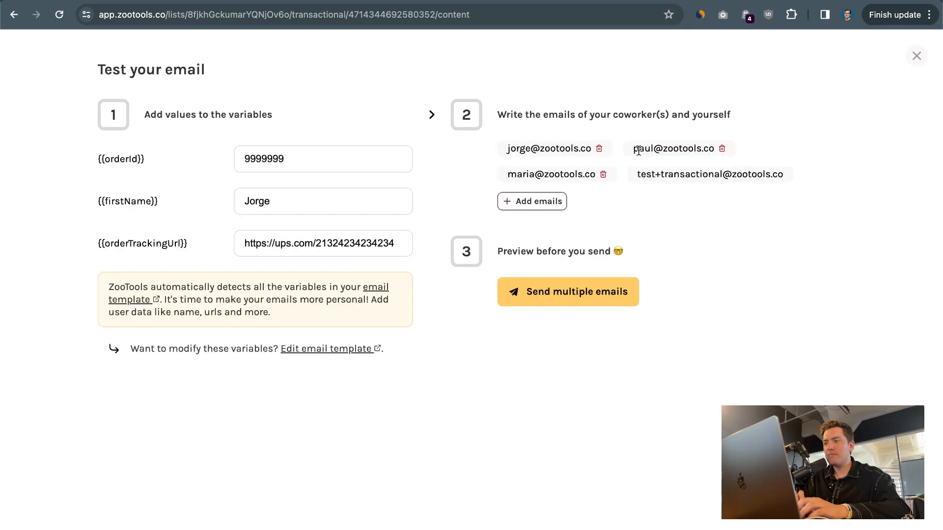
pyautogui.click(577, 303)
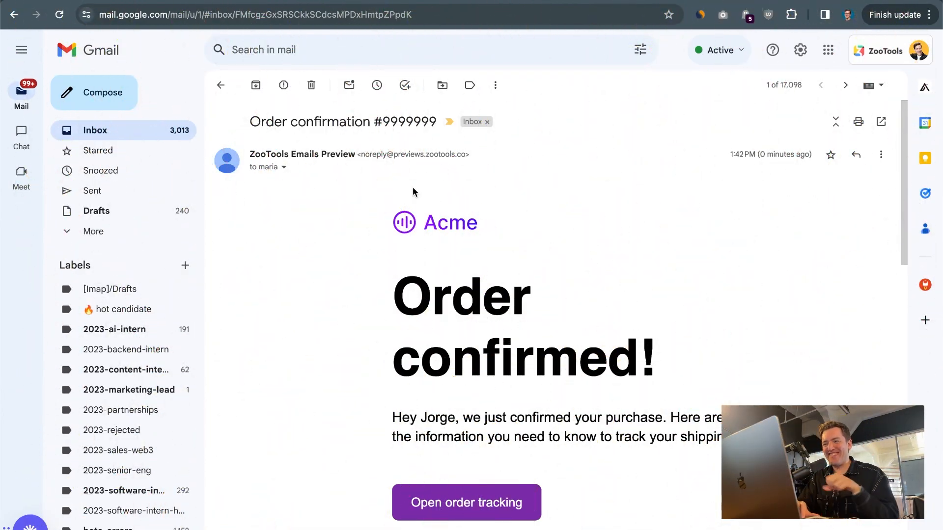
pyautogui.moveTo(249, 123); pyautogui.dragTo(438, 123)
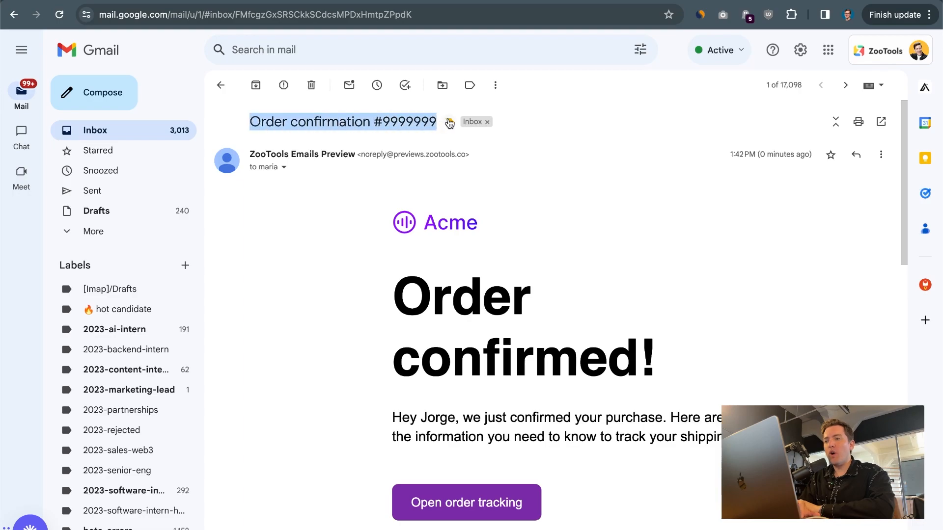
pyautogui.doubleClick(417, 124)
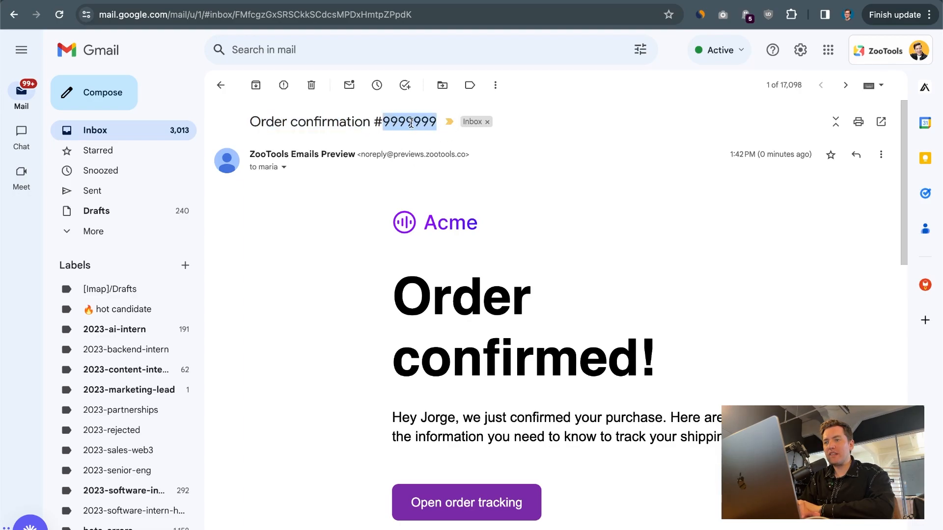
pyautogui.scroll(-2, 389, 311)
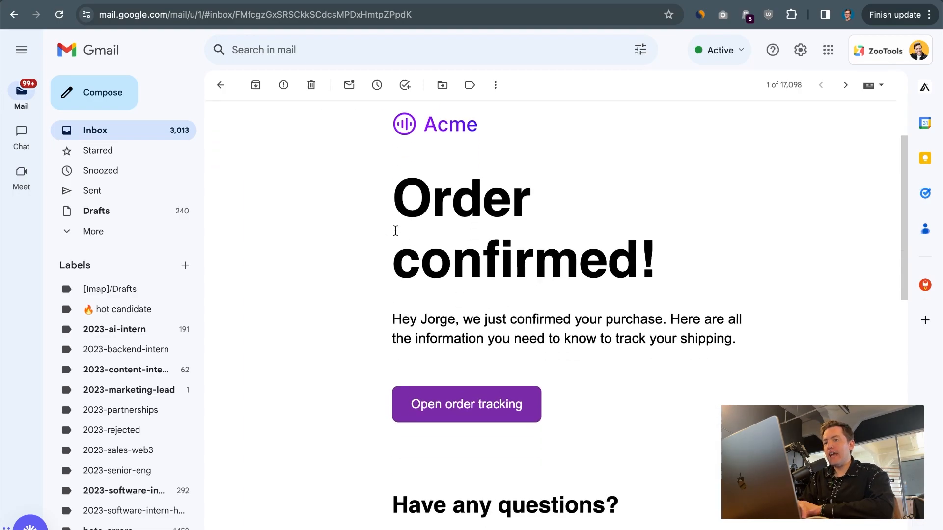
pyautogui.moveTo(397, 232); pyautogui.dragTo(820, 268)
pyautogui.click(404, 338)
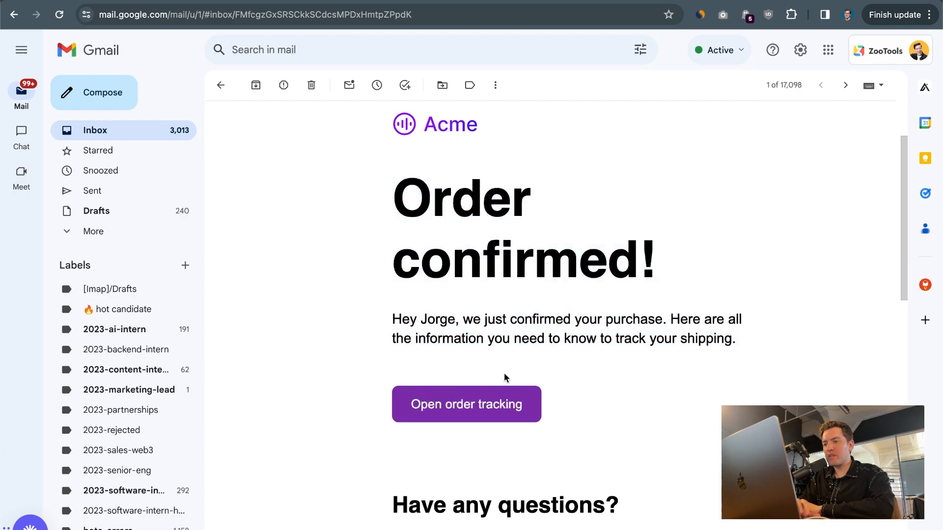
pyautogui.scroll(-3, 506, 378)
pyautogui.click(447, 332)
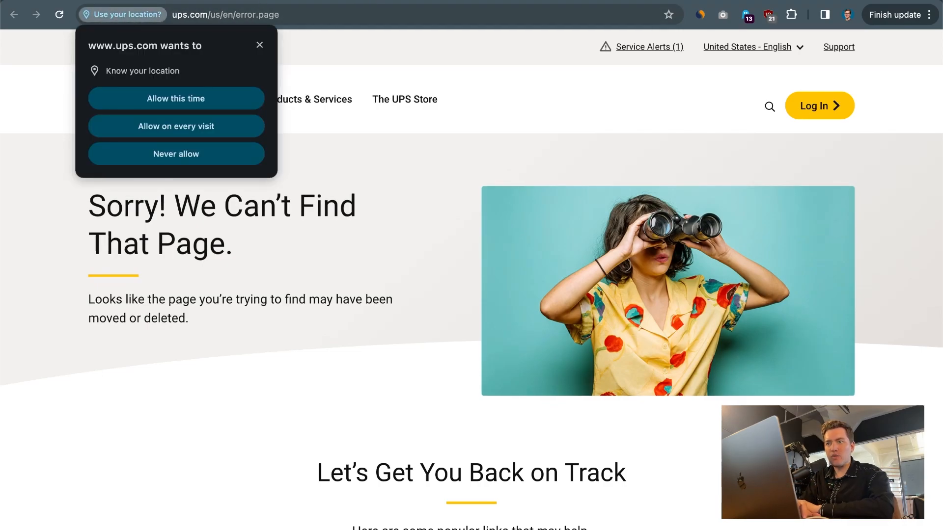
pyautogui.press('super+w')
pyautogui.scroll(-5, 343, 393)
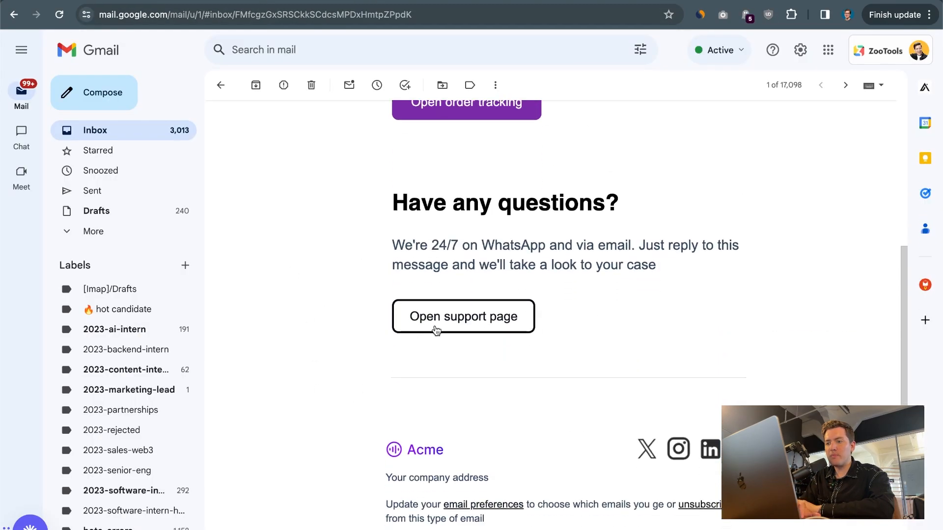
pyautogui.click(454, 328)
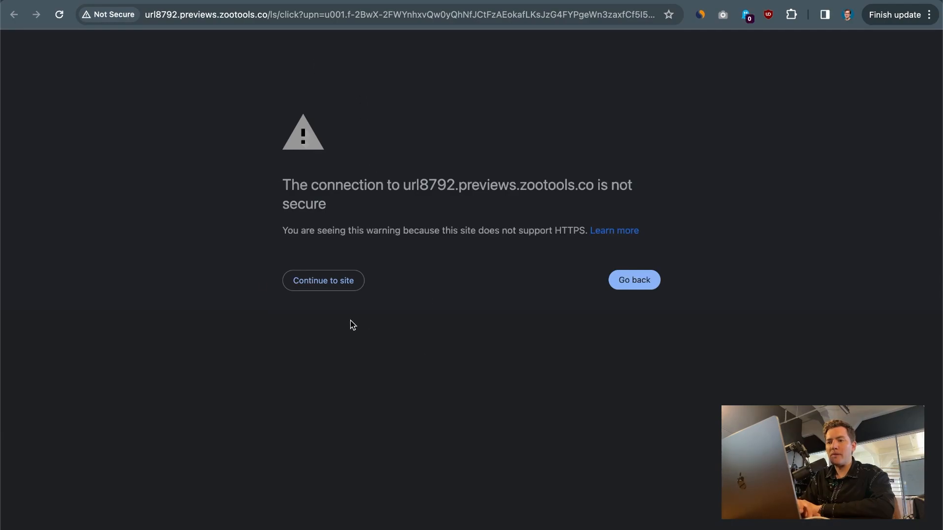
pyautogui.click(340, 278)
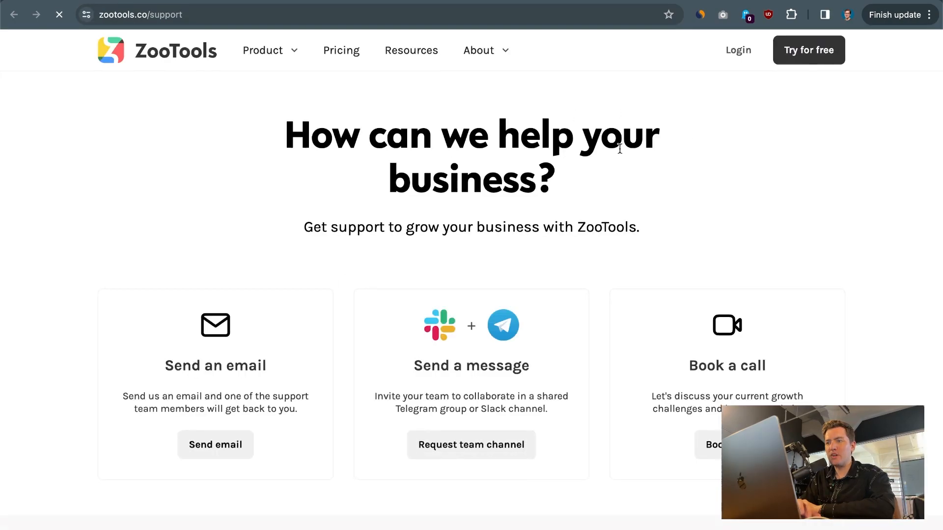
pyautogui.press('super+w')
pyautogui.scroll(-5, 476, 331)
pyautogui.scroll(10, 475, 331)
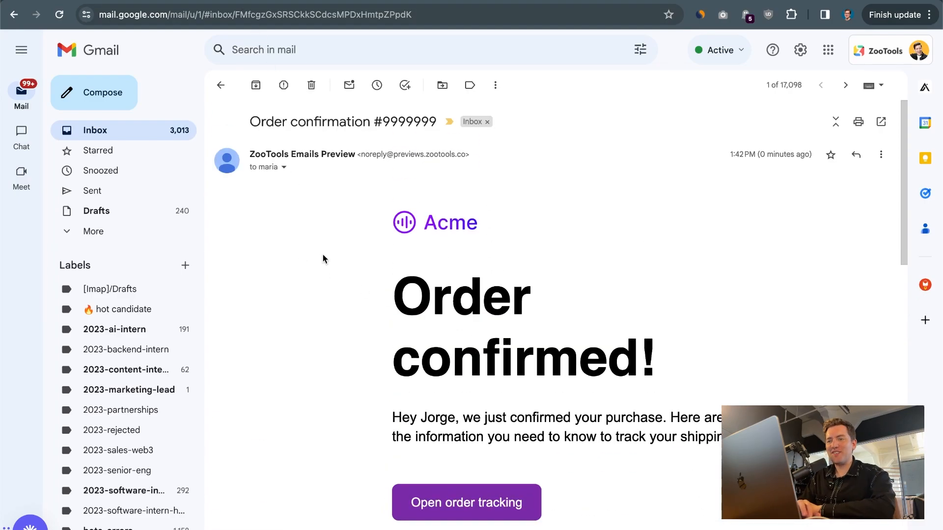
# Resend the test email with orderId 123 and an updated first name.
pyautogui.click(180, 1)
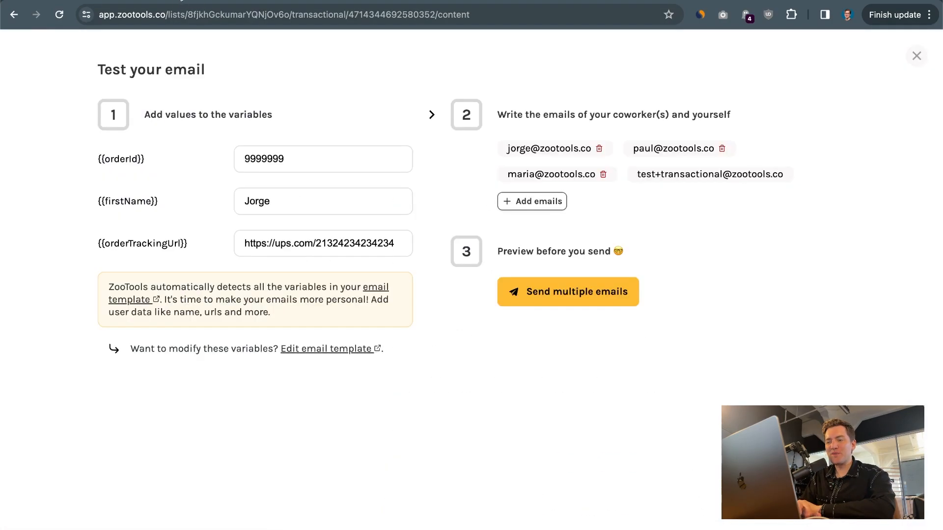
pyautogui.doubleClick(265, 159)
pyautogui.write('12')
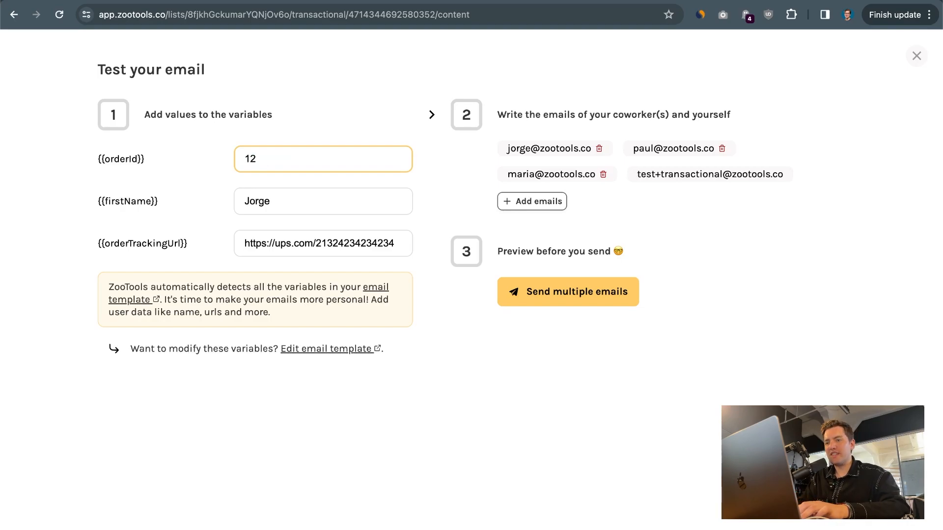
pyautogui.write('3')
pyautogui.press('Tab')
pyautogui.write('Jor')
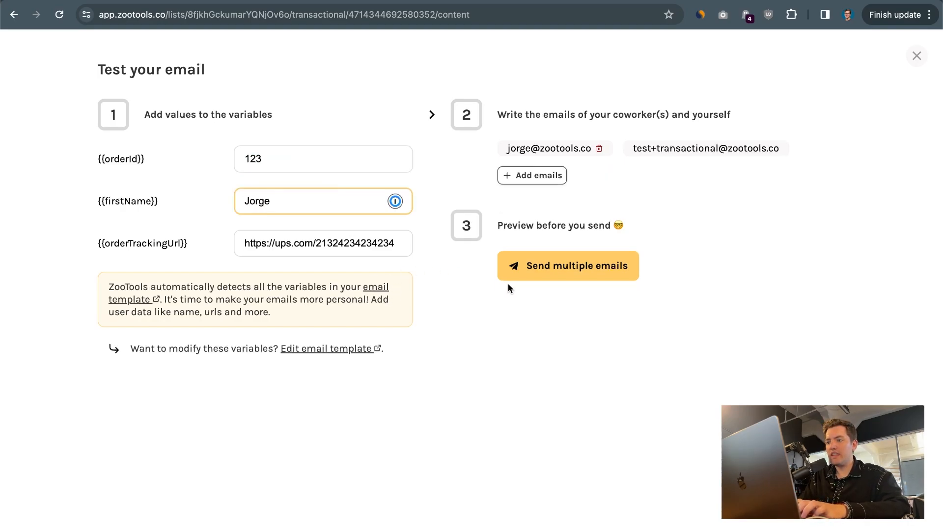
pyautogui.click(564, 269)
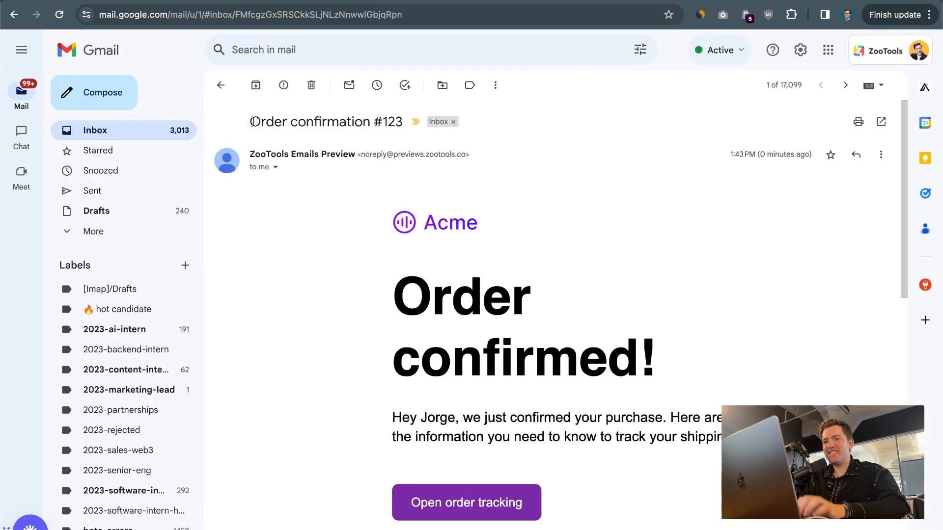
pyautogui.moveTo(250, 122); pyautogui.dragTo(403, 128)
pyautogui.click(293, 118)
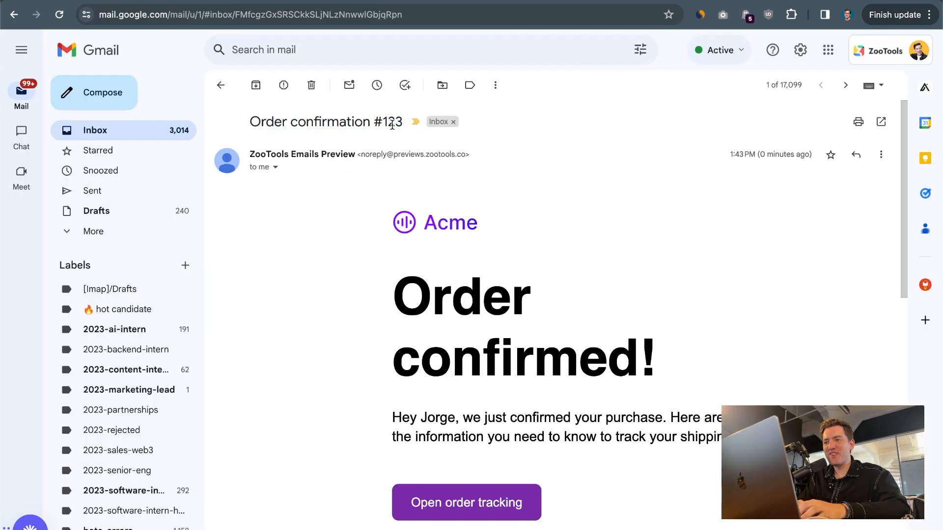
pyautogui.scroll(-2, 463, 302)
pyautogui.moveTo(398, 380); pyautogui.dragTo(672, 385)
pyautogui.click(672, 385)
pyautogui.scroll(2, 673, 385)
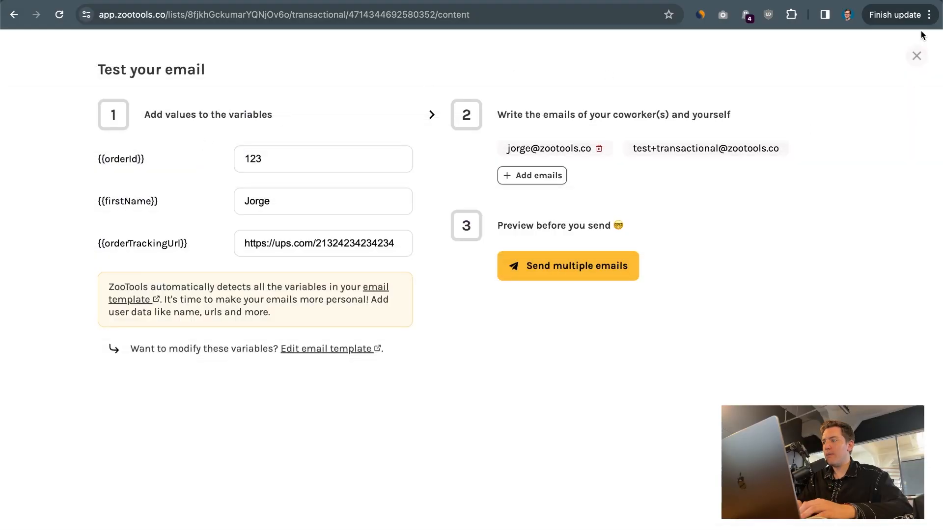
# Switch to mobile preview and shrink the 'Have any questions?' heading to 30 px.
pyautogui.click(922, 35)
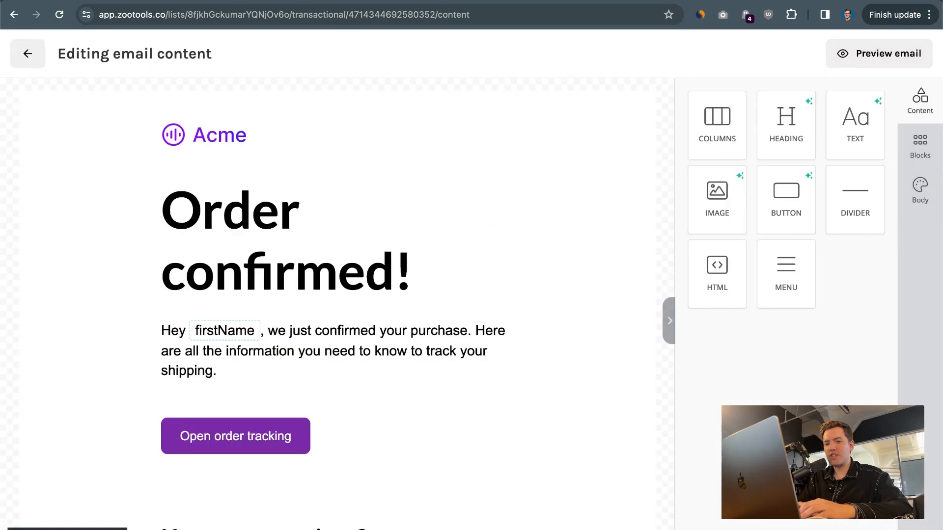
pyautogui.click(113, 528)
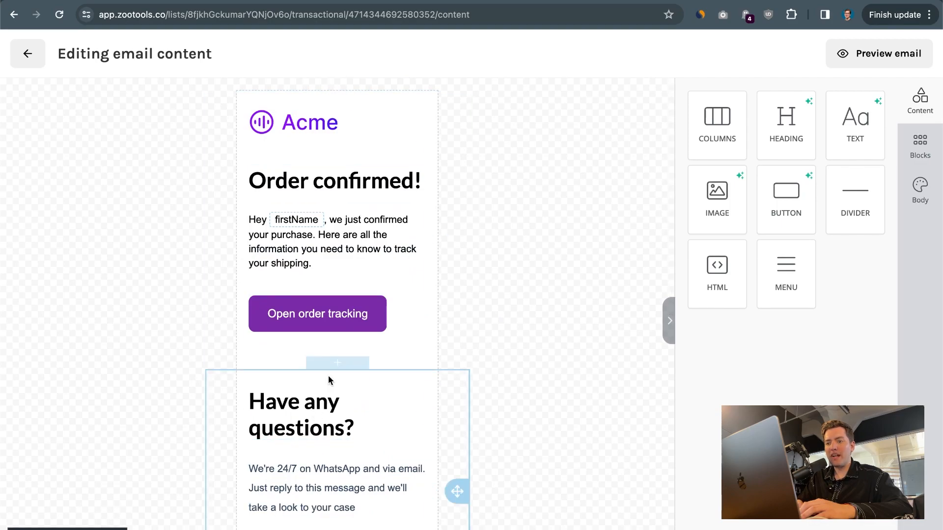
pyautogui.click(324, 407)
pyautogui.doubleClick(324, 402)
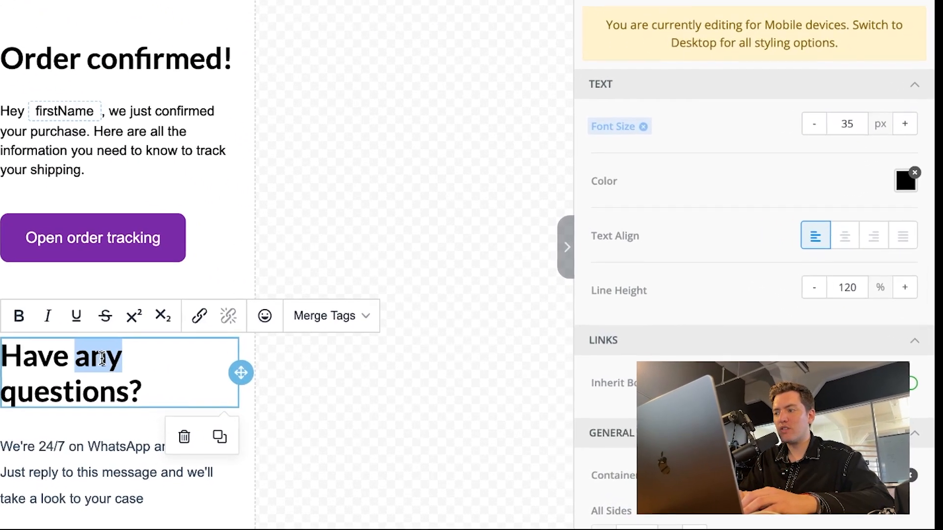
pyautogui.tripleClick(206, 372)
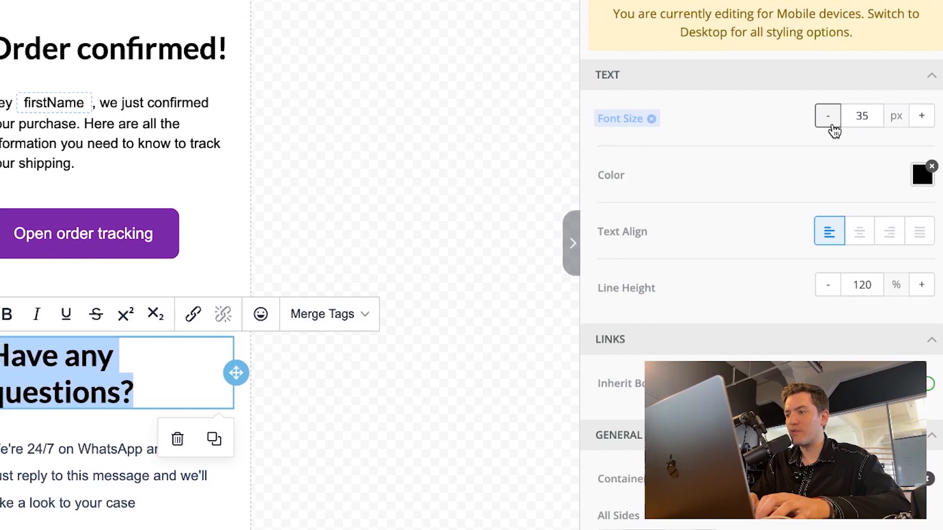
pyautogui.click(830, 123)
pyautogui.click(829, 123)
pyautogui.click(830, 122)
pyautogui.click(829, 123)
pyautogui.click(829, 122)
pyautogui.click(376, 352)
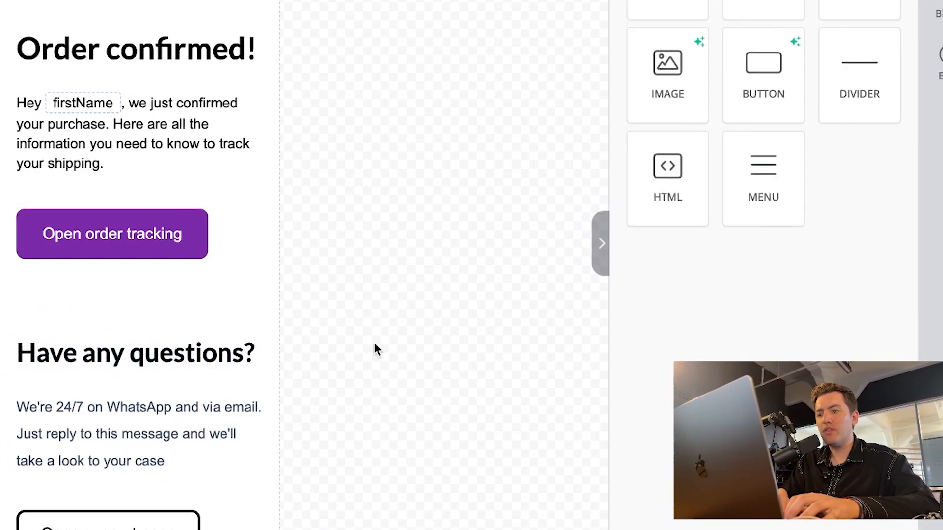
# Change the 'Order confirmed!' heading's mobile font size from 35 to 30 px.
pyautogui.click(139, 49)
pyautogui.click(141, 355)
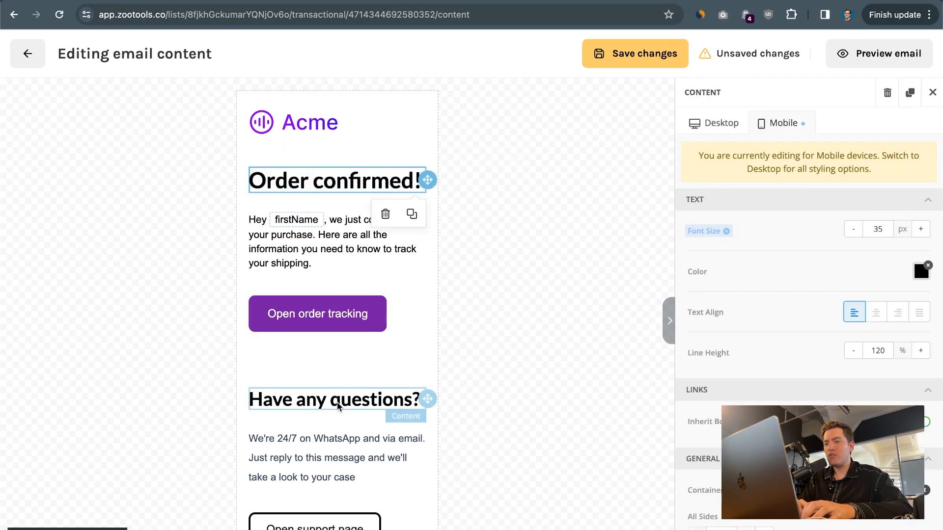
pyautogui.doubleClick(338, 402)
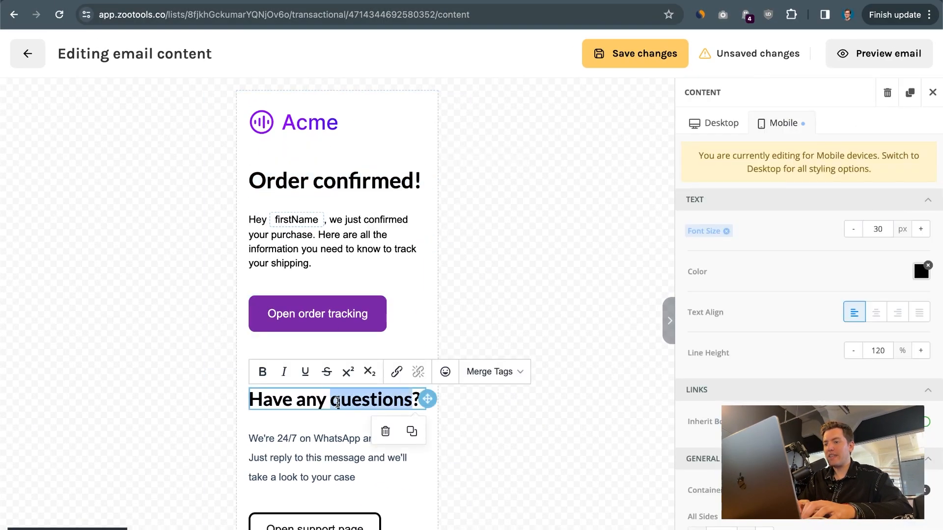
pyautogui.click(320, 180)
pyautogui.doubleClick(878, 226)
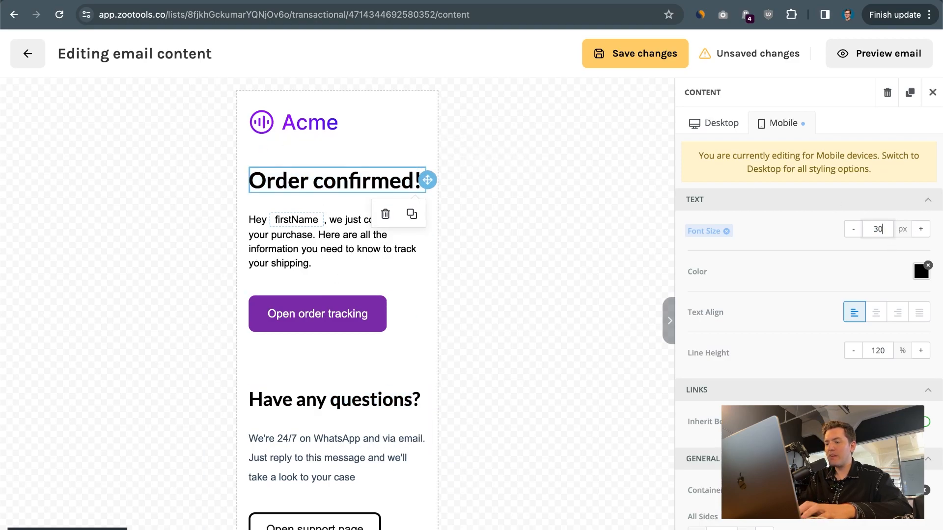
pyautogui.click(532, 308)
pyautogui.click(532, 308)
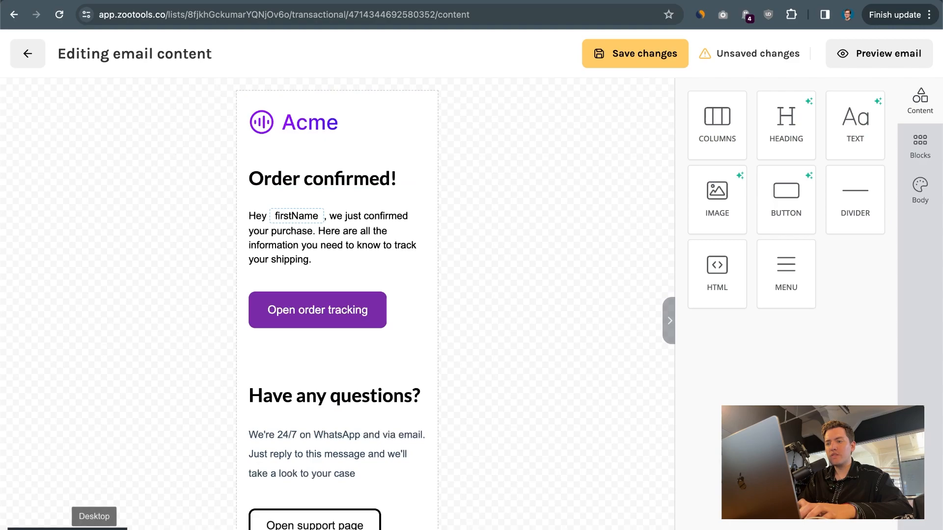
# Return to the desktop preview and save the heading size changes.
pyautogui.click(95, 529)
pyautogui.scroll(-7, 341, 263)
pyautogui.scroll(7, 341, 263)
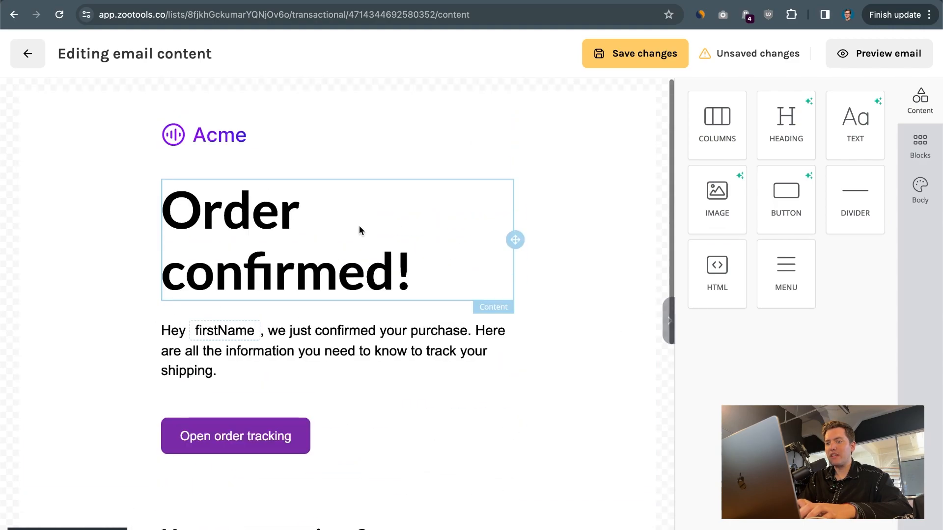
pyautogui.click(662, 58)
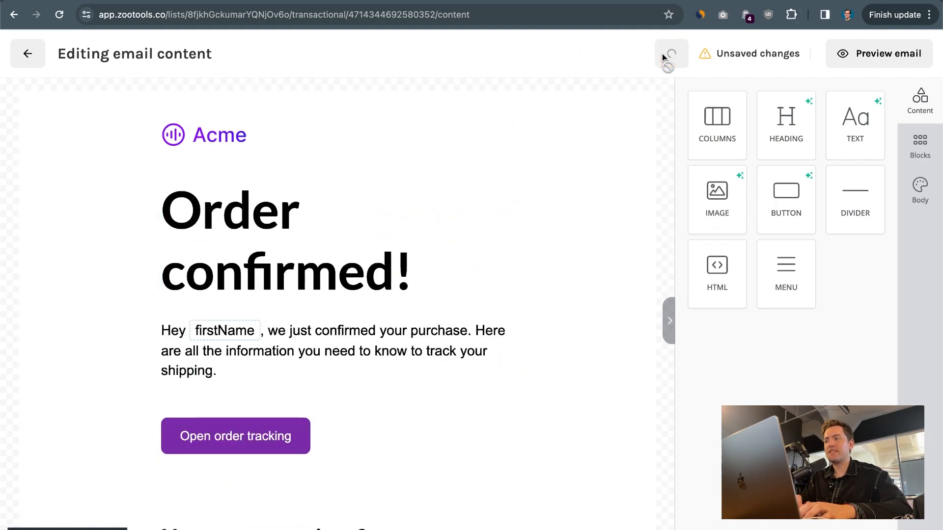
pyautogui.scroll(-5, 529, 378)
pyautogui.scroll(5, 540, 354)
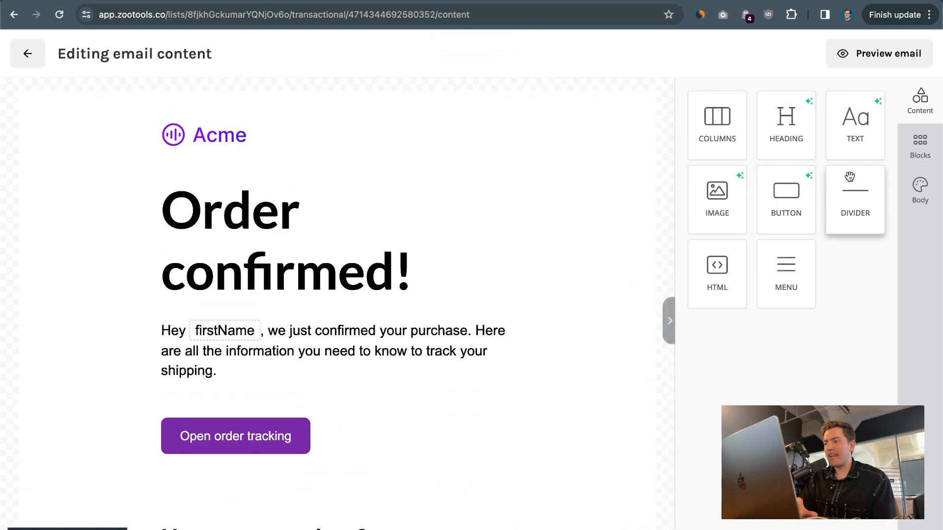
pyautogui.moveTo(854, 128); pyautogui.dragTo(662, 196)
pyautogui.moveTo(333, 361); pyautogui.dragTo(863, 115)
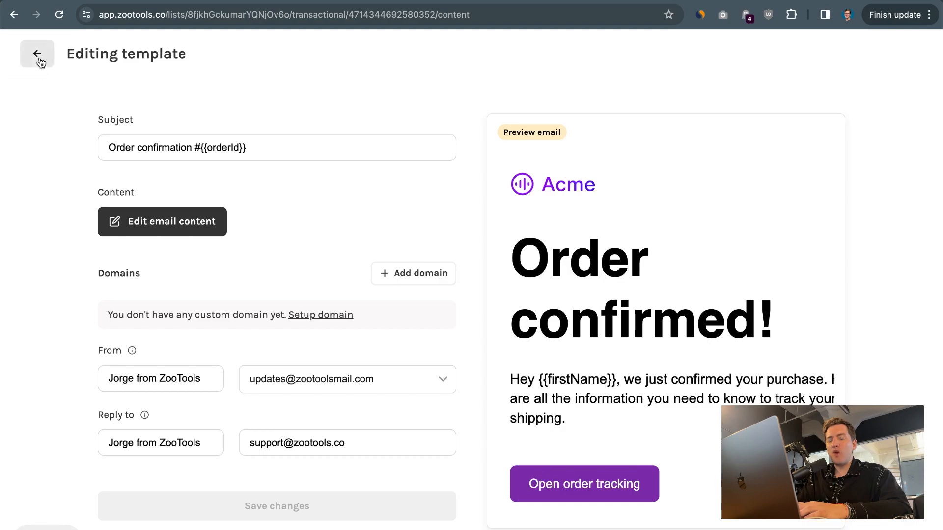
# Show the Order Confirmation Setup tab's POST endpoint and JSON example, then switch to Postman.
pyautogui.click(38, 58)
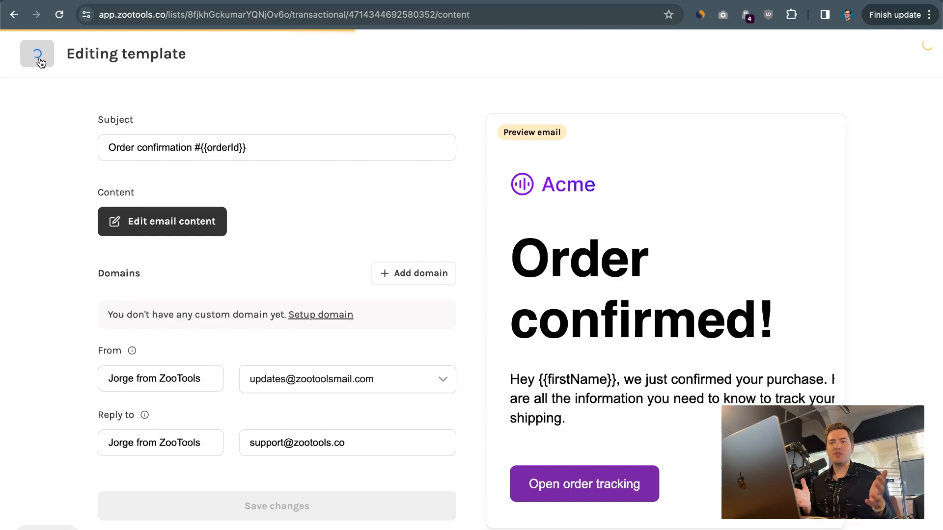
pyautogui.click(146, 317)
pyautogui.scroll(-6, 106, 331)
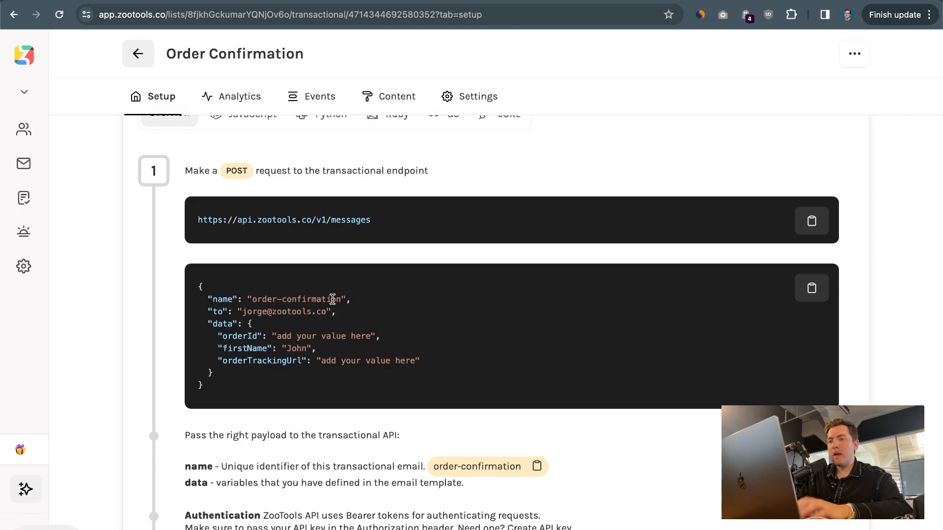
pyautogui.scroll(2, 333, 299)
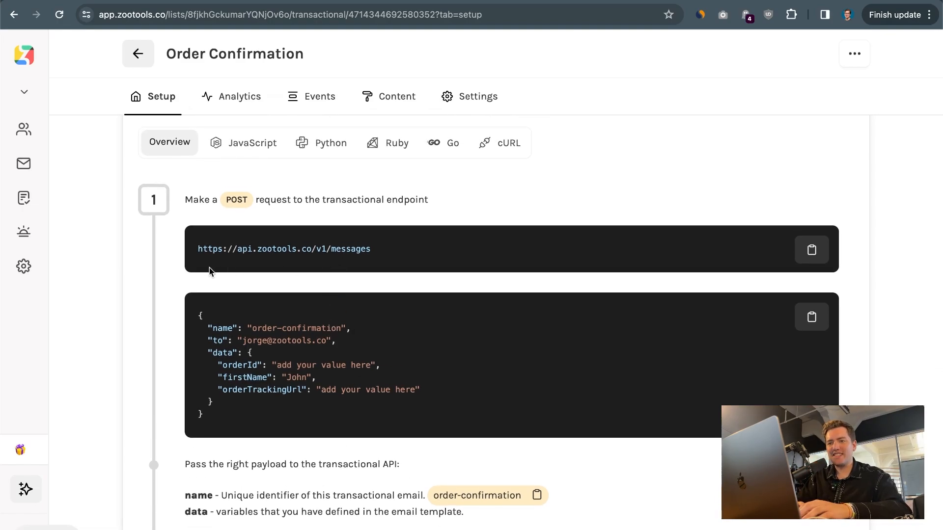
pyautogui.press('super+Tab')
pyautogui.press('super+Tab')
pyautogui.press('super+Tab')
pyautogui.press('super+Tab')
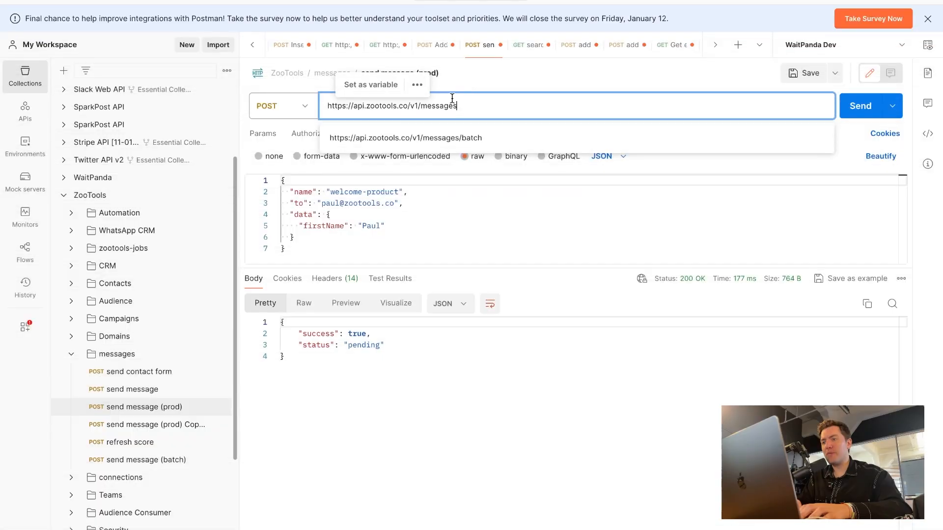
# Copy the order-confirmation JSON example from ZooTools over Postman's request body.
pyautogui.press('super+Tab')
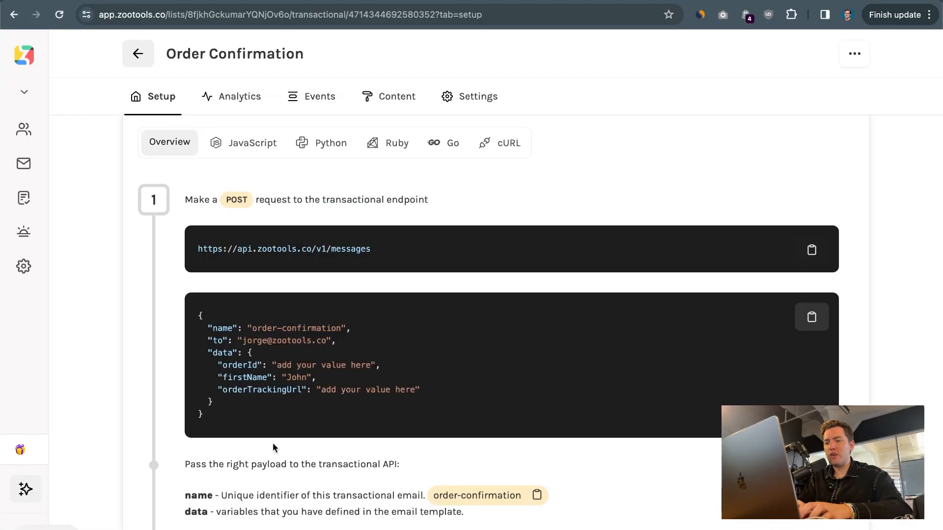
pyautogui.click(811, 313)
pyautogui.press('super+Tab')
pyautogui.click(521, 230)
pyautogui.hotkey('ctrl', 'a')
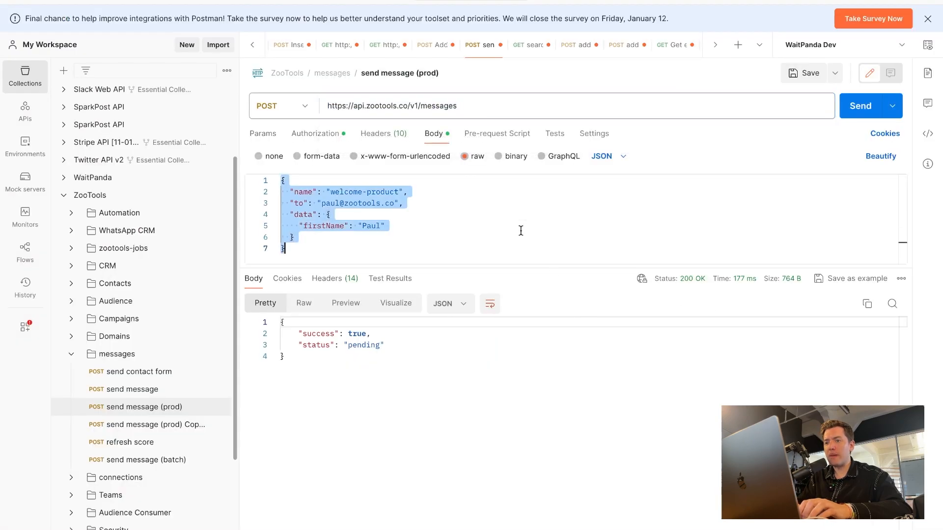
pyautogui.hotkey('ctrl', 'v')
pyautogui.moveTo(542, 259); pyautogui.dragTo(540, 362)
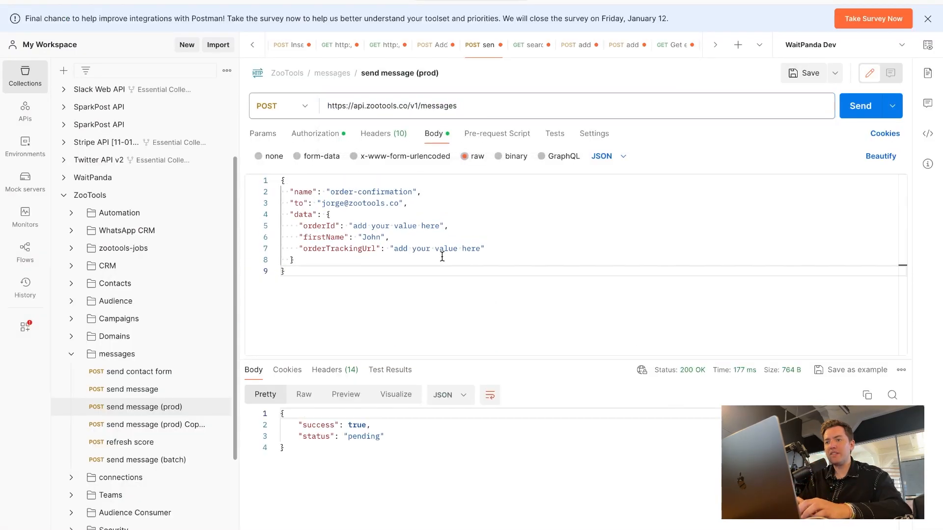
# Review the pasted name, recipient and data fields, selecting the orderId placeholder.
pyautogui.moveTo(330, 192); pyautogui.dragTo(416, 194)
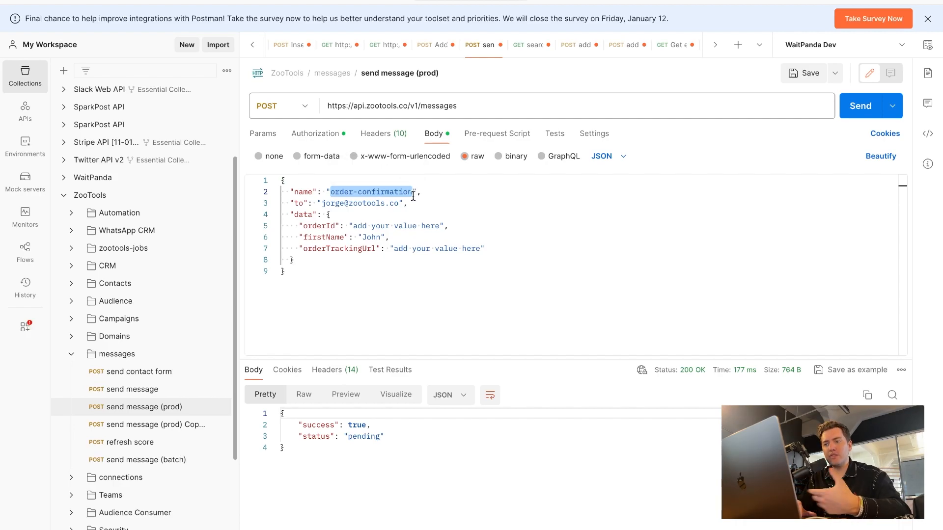
pyautogui.moveTo(325, 203); pyautogui.dragTo(399, 204)
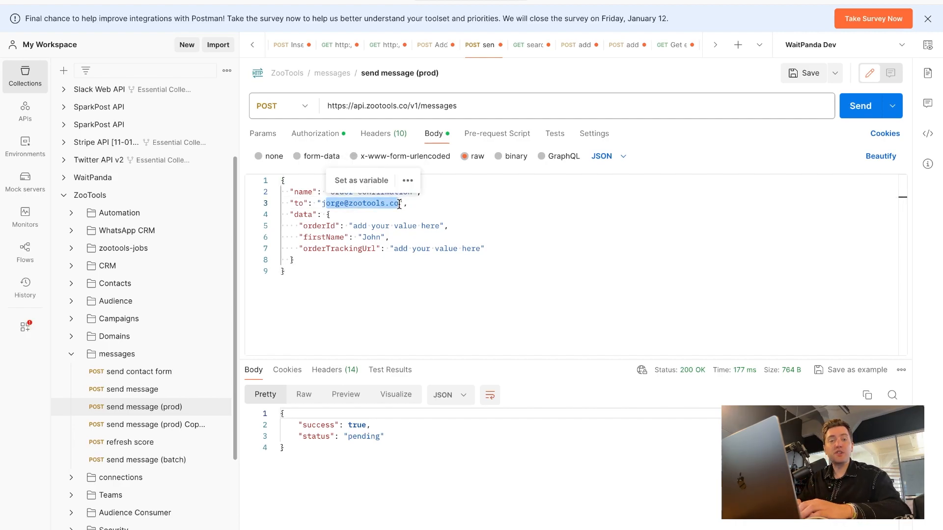
pyautogui.moveTo(290, 214); pyautogui.dragTo(309, 260)
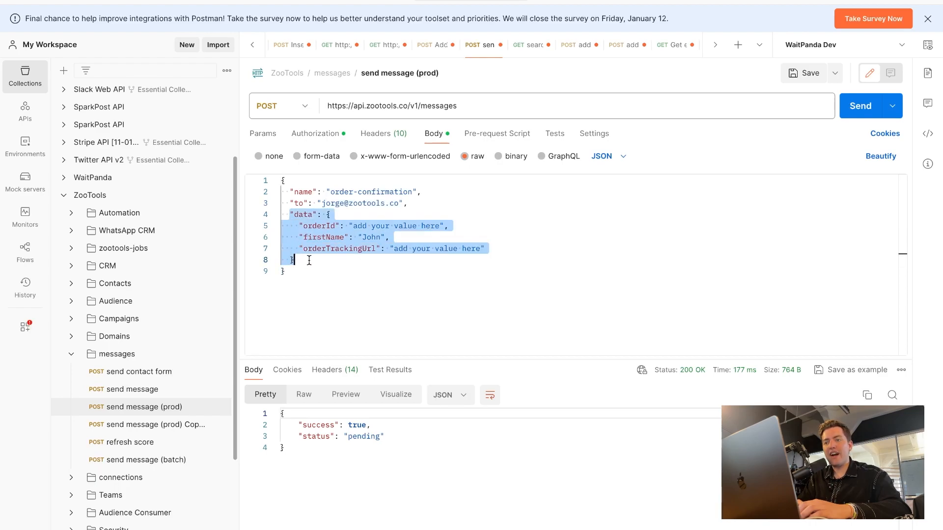
pyautogui.click(309, 259)
pyautogui.moveTo(353, 225); pyautogui.dragTo(439, 228)
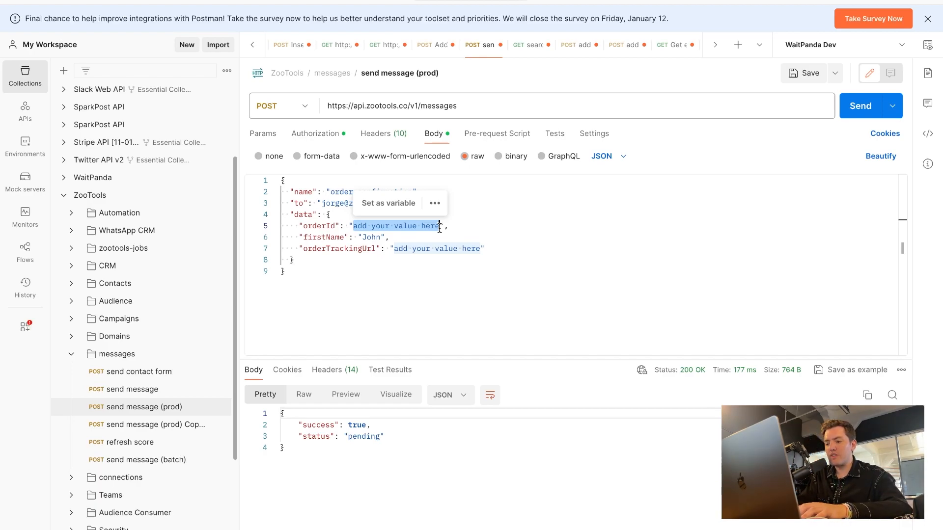
# Set orderId to 8888888 and firstName to a real first name in the body.
pyautogui.write('8888888')
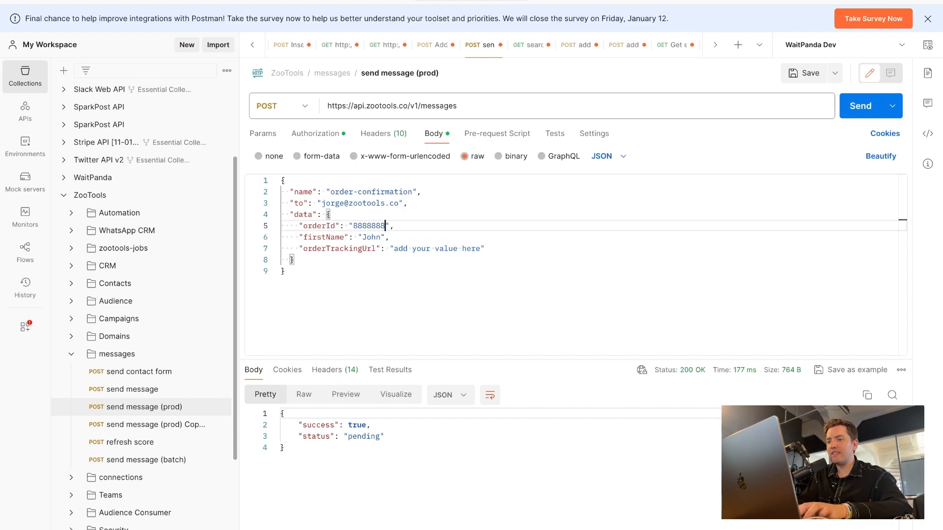
pyautogui.press('Down')
pyautogui.press('Left')
pyautogui.hotkey('alt', 'BackSpace')
pyautogui.write('Jorge')
pyautogui.click(369, 249)
pyautogui.moveTo(393, 249); pyautogui.dragTo(484, 249)
pyautogui.press('super+Tab')
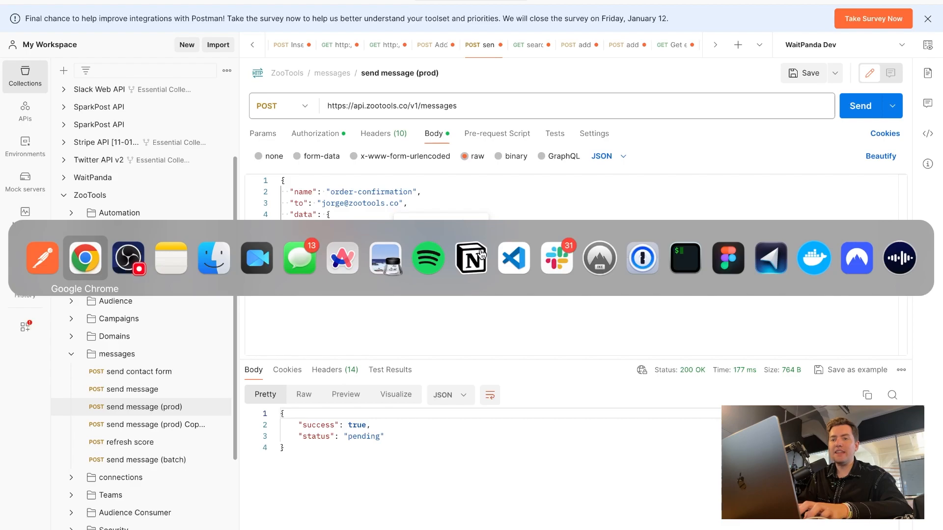
pyautogui.press('super+n')
pyautogui.write('zo')
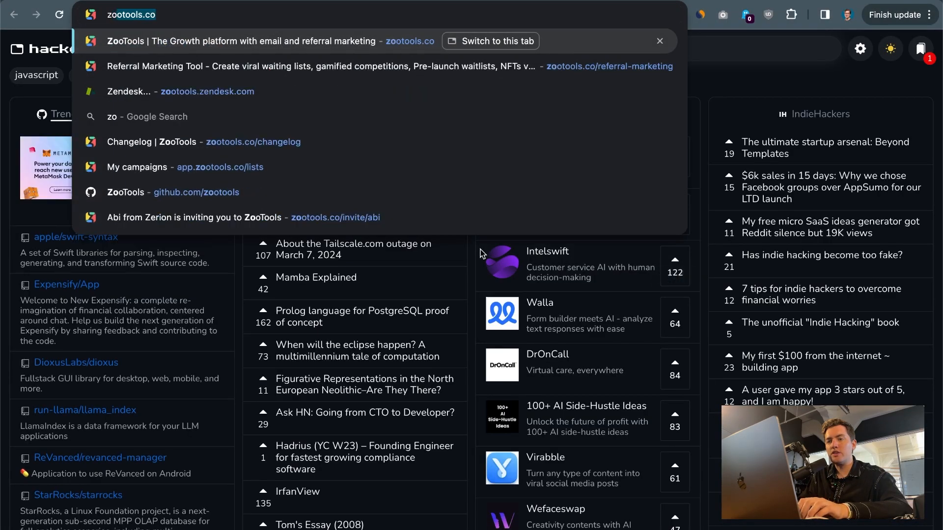
pyautogui.press('BackSpace')
pyautogui.press('BackSpace')
pyautogui.write('ups')
pyautogui.press('Down')
pyautogui.press('super+a')
pyautogui.press('super+w')
pyautogui.press('super+Tab')
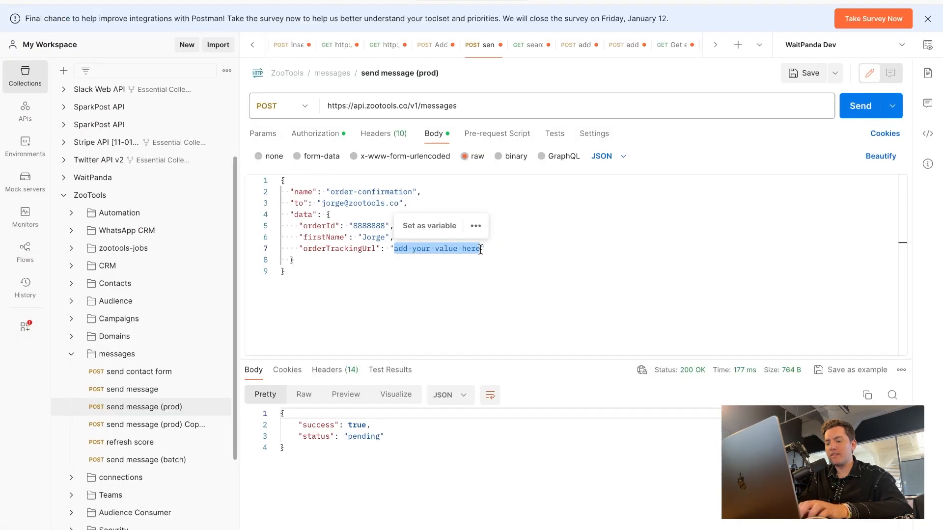
pyautogui.write('https://ups.com')
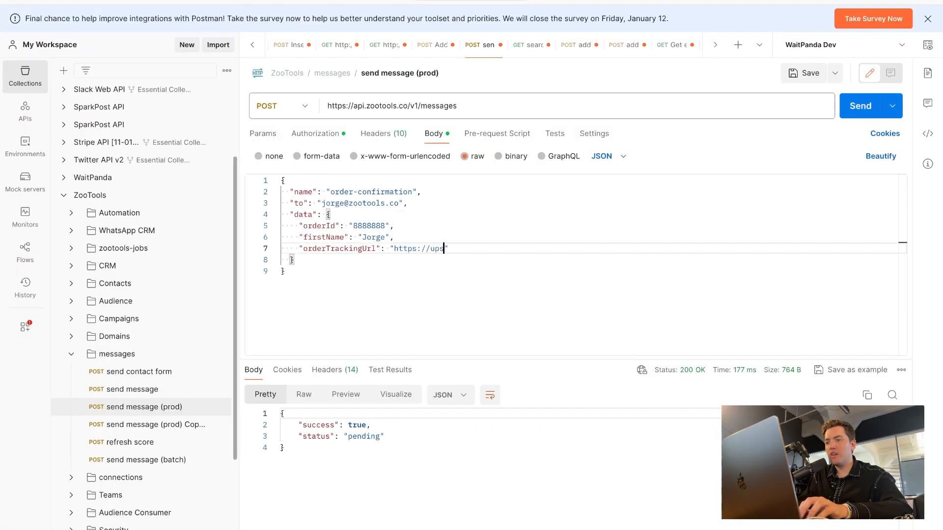
pyautogui.write('/order/')
pyautogui.press('super+v')
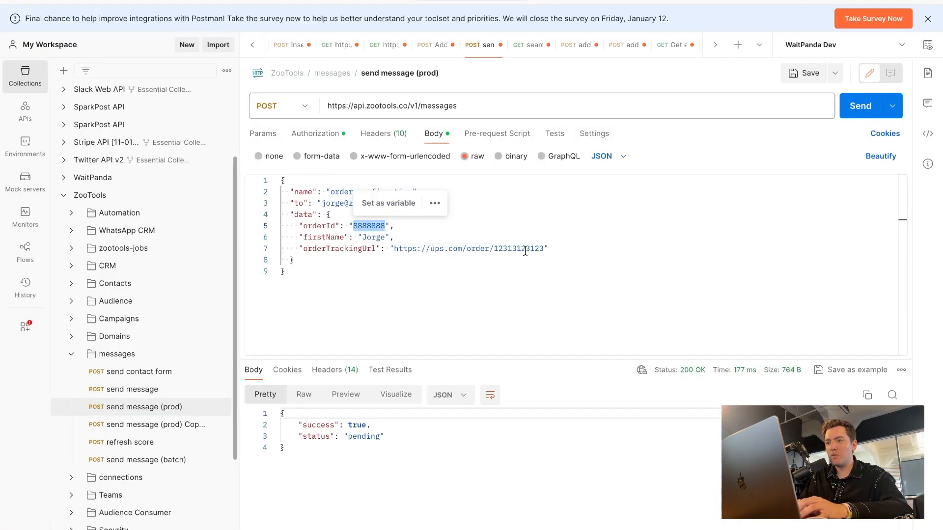
# Send the request and check the 200 OK response with success true and status pending.
pyautogui.press('super+a')
pyautogui.press('Right')
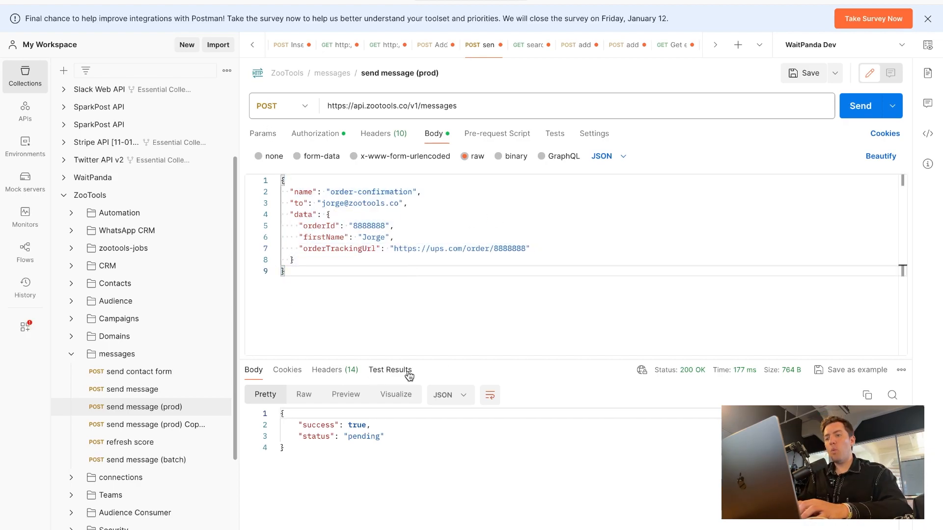
pyautogui.click(874, 109)
pyautogui.moveTo(319, 450); pyautogui.dragTo(420, 426)
pyautogui.click(321, 436)
pyautogui.click(420, 425)
pyautogui.moveTo(297, 440); pyautogui.dragTo(495, 440)
pyautogui.click(501, 440)
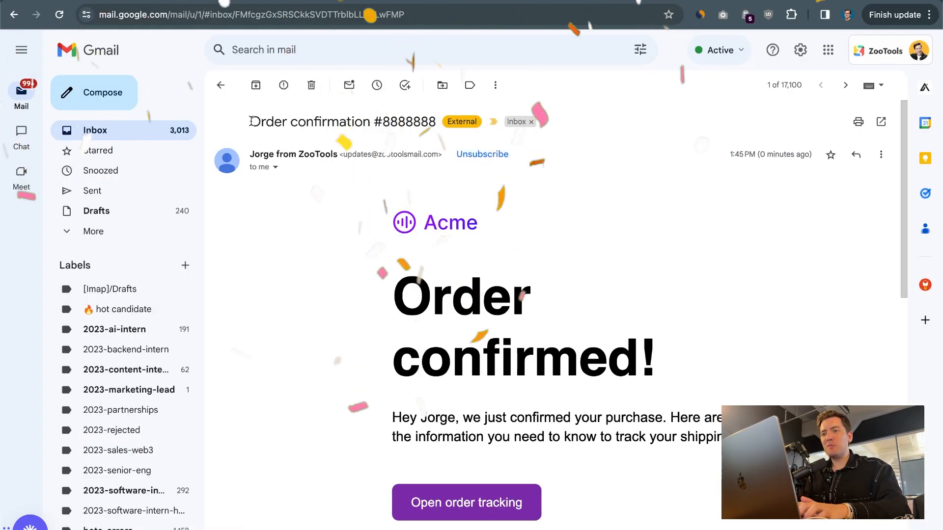
# Inspect the #8888888 email's subject, sender and Order confirmed! heading, scrolling to the footer.
pyautogui.moveTo(251, 121); pyautogui.dragTo(435, 122)
pyautogui.doubleClick(401, 123)
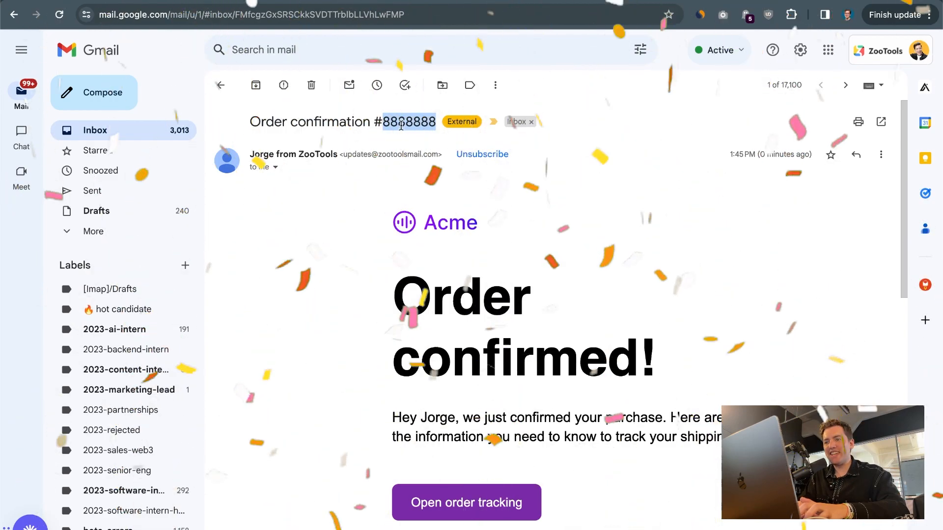
pyautogui.moveTo(250, 154); pyautogui.dragTo(364, 153)
pyautogui.moveTo(394, 293); pyautogui.dragTo(707, 356)
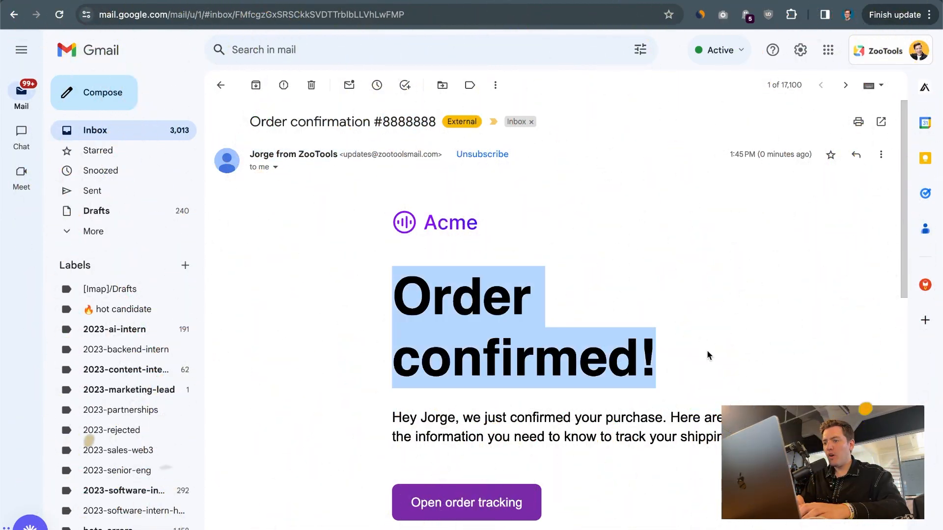
pyautogui.scroll(-10, 708, 355)
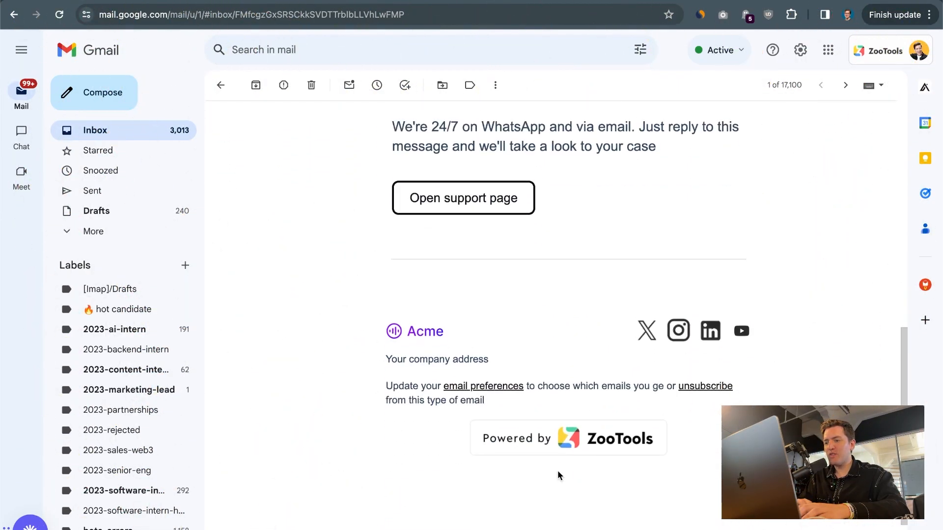
pyautogui.scroll(10, 558, 475)
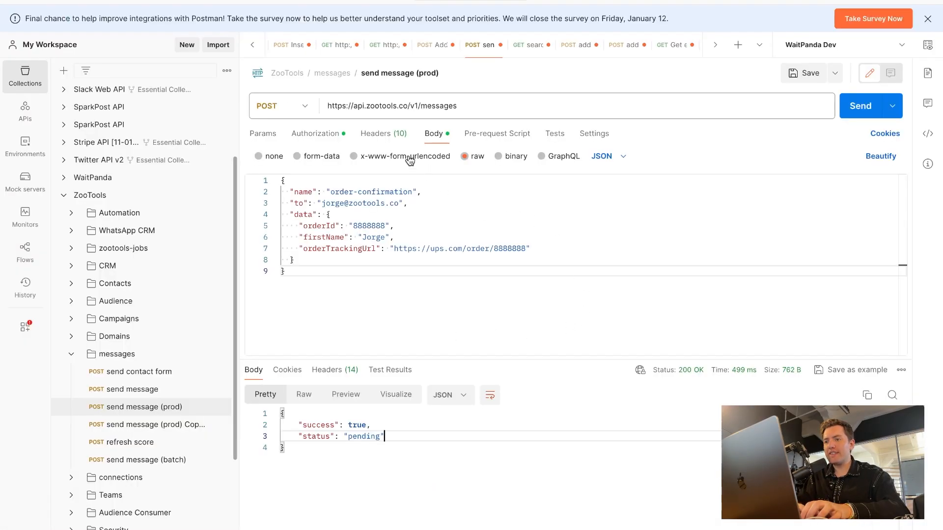
# View the request's Bearer Token authorization in Postman, then go back to ZooTools settings.
pyautogui.click(330, 137)
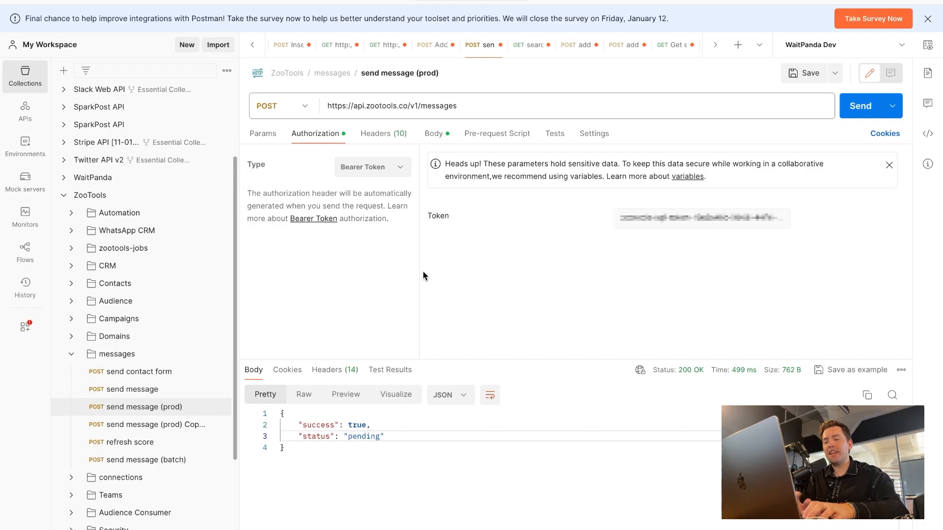
pyautogui.press('super+Tab')
pyautogui.click(21, 266)
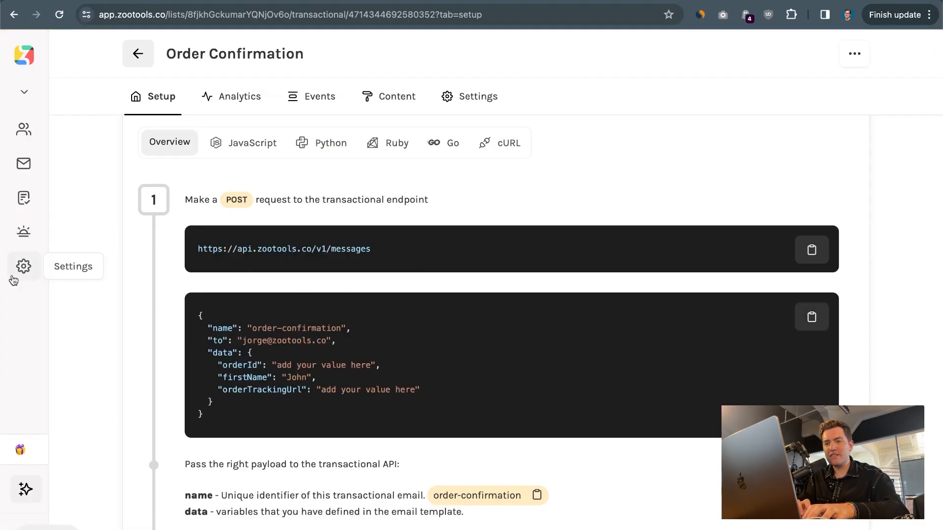
# Create a ZooTools API key named 'store test' and copy it.
pyautogui.click(13, 278)
pyautogui.click(486, 112)
pyautogui.click(530, 172)
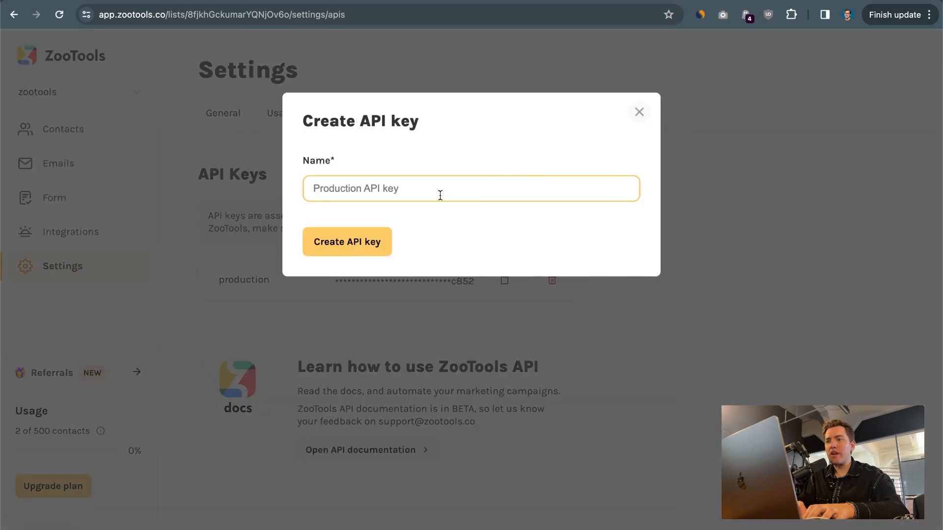
pyautogui.write('produc')
pyautogui.press('super+a')
pyautogui.write('store test')
pyautogui.click(349, 246)
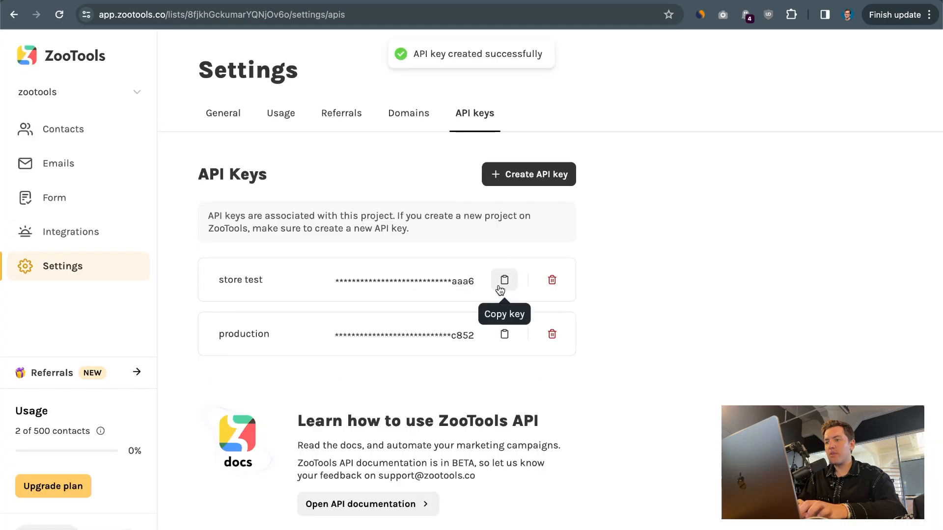
pyautogui.click(500, 290)
# Replace Postman's bearer token with the new key and resend the request.
pyautogui.press('super+Tab')
pyautogui.click(680, 215)
pyautogui.press('super+a')
pyautogui.press('super+v')
pyautogui.click(847, 114)
# Send the request with an empty bearer token and inspect the 401 Unauthorized error.
pyautogui.click(670, 217)
pyautogui.press('super+a')
pyautogui.press('BackSpace')
pyautogui.click(859, 113)
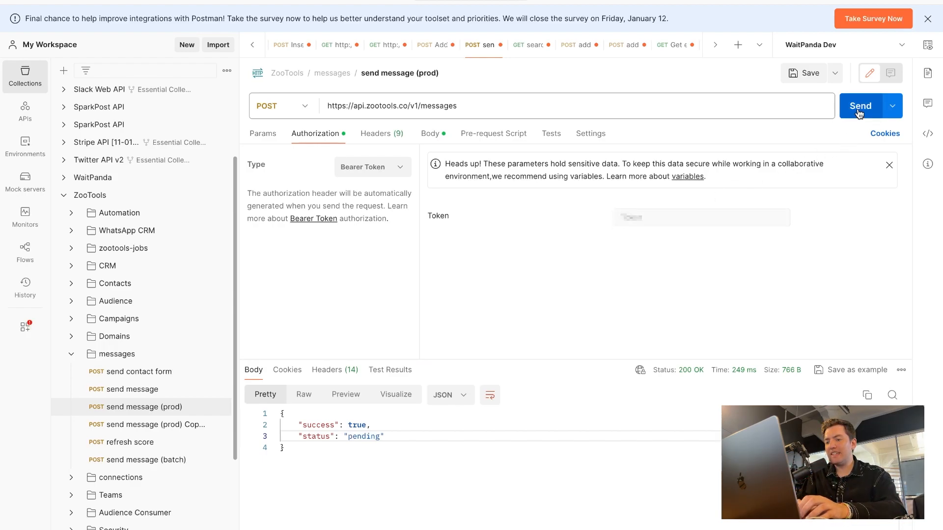
pyautogui.moveTo(293, 423); pyautogui.dragTo(573, 449)
pyautogui.click(573, 449)
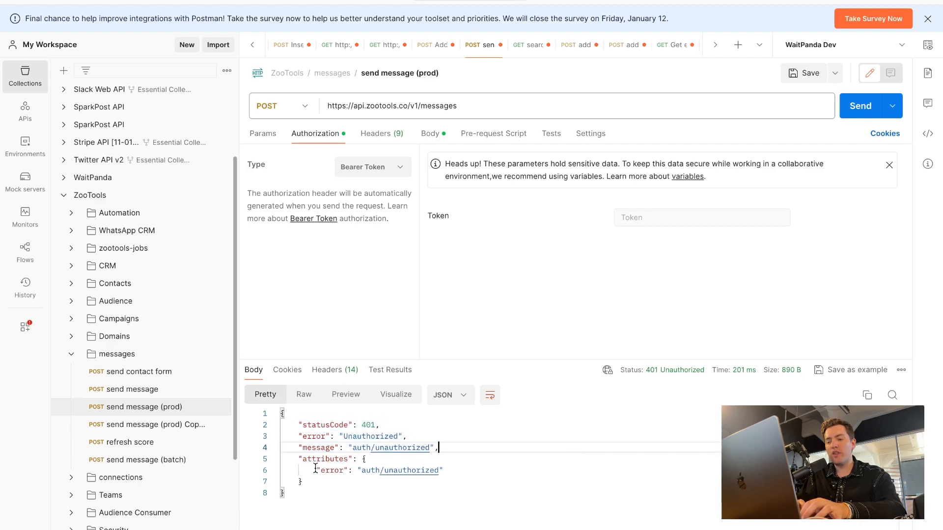
pyautogui.press('super+a')
# Restore the API key as the bearer token and resend, getting 200 OK.
pyautogui.click(647, 218)
pyautogui.press('super+v')
pyautogui.press('super+Return')
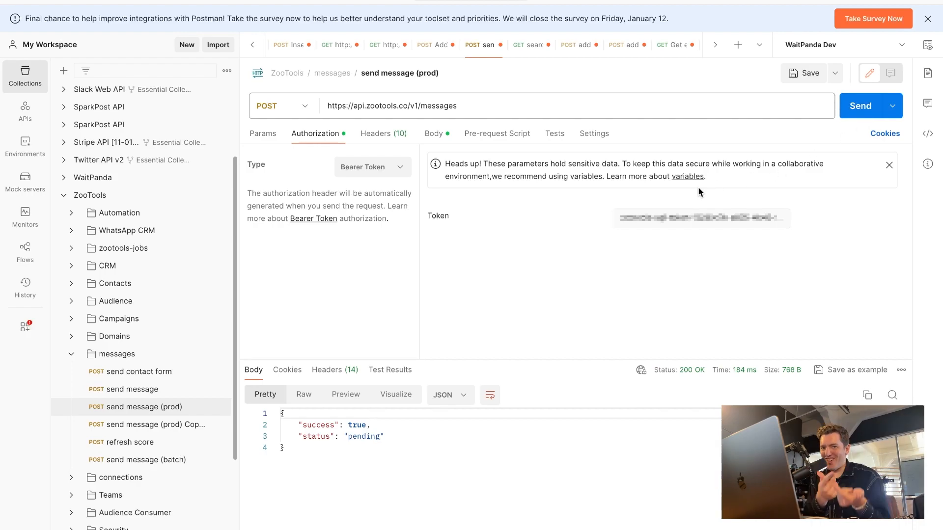